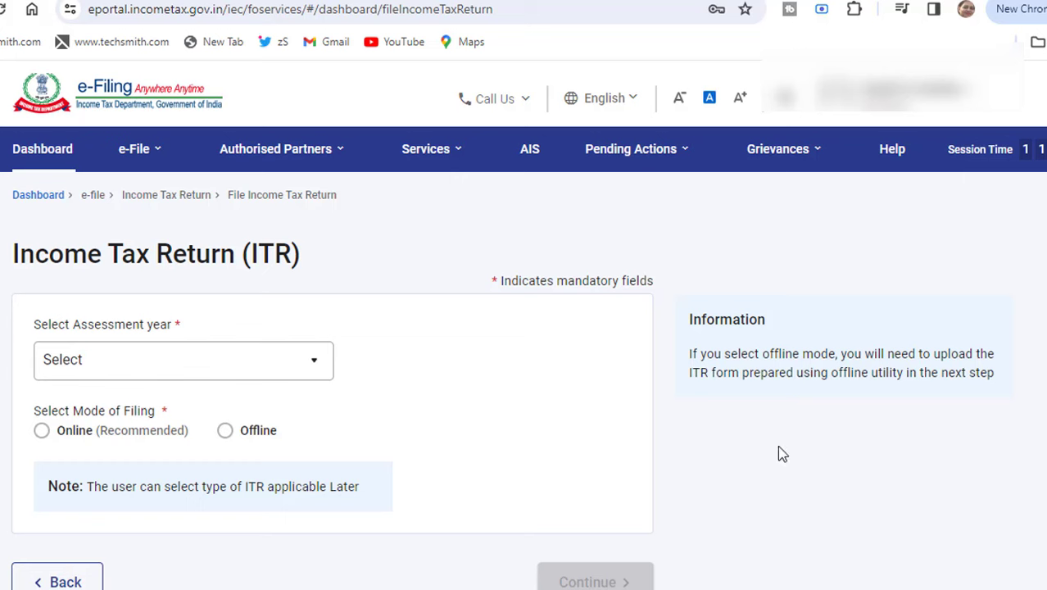
- Choose assessment year 2024-25 (Current A.Y.) with the Online mode of filing and continue to the return page
click(150, 164)
mouse_move(156, 196)
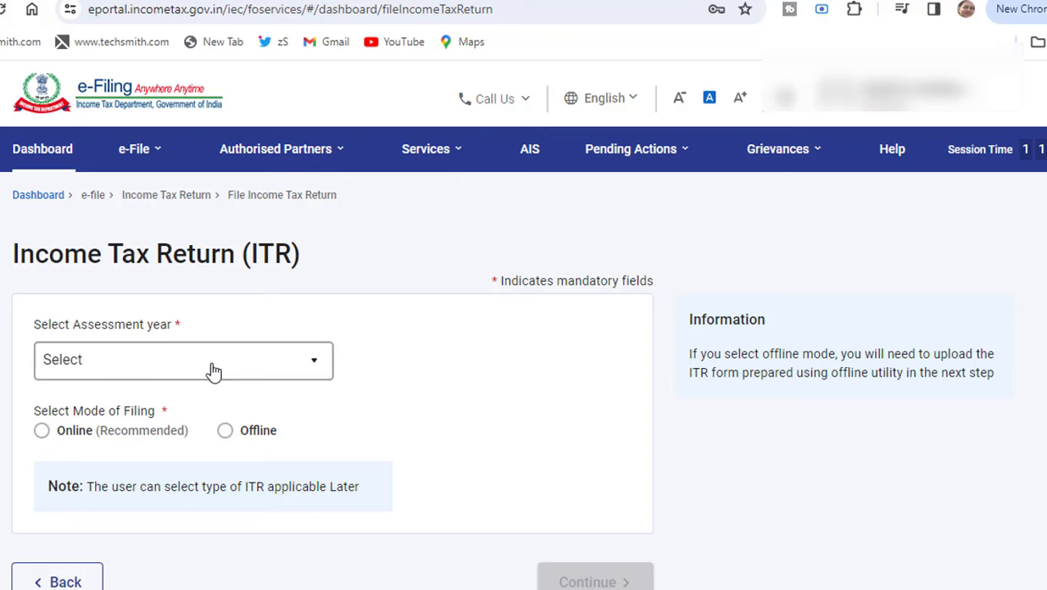
click(213, 370)
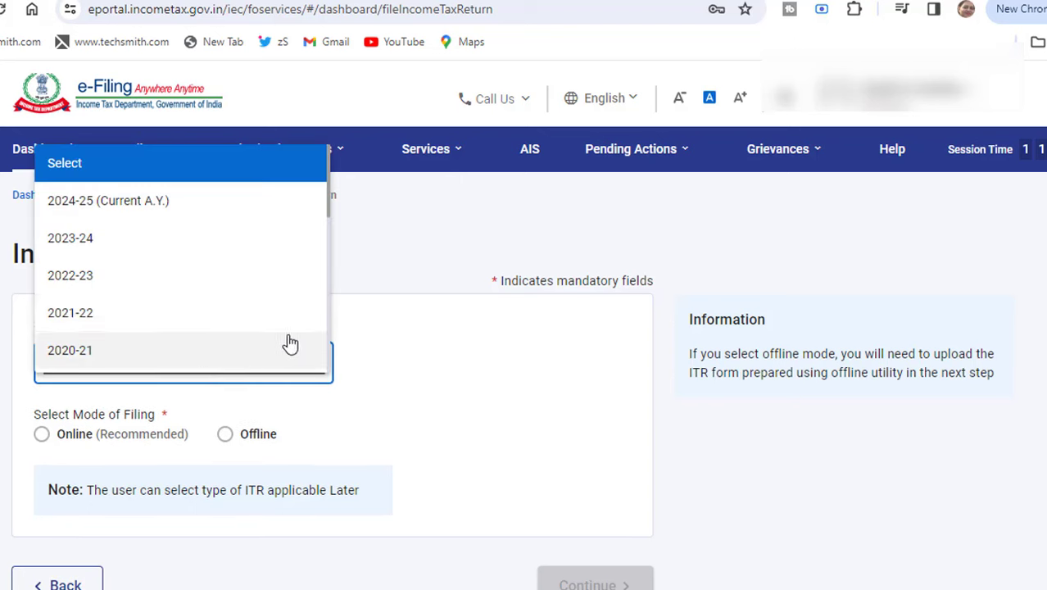
click(200, 216)
click(41, 436)
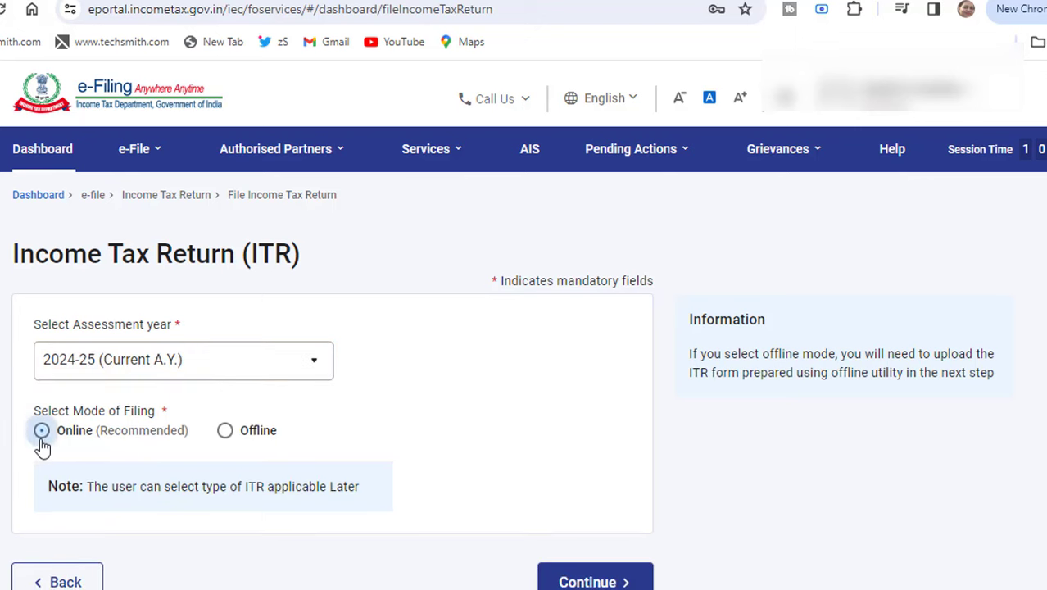
click(594, 581)
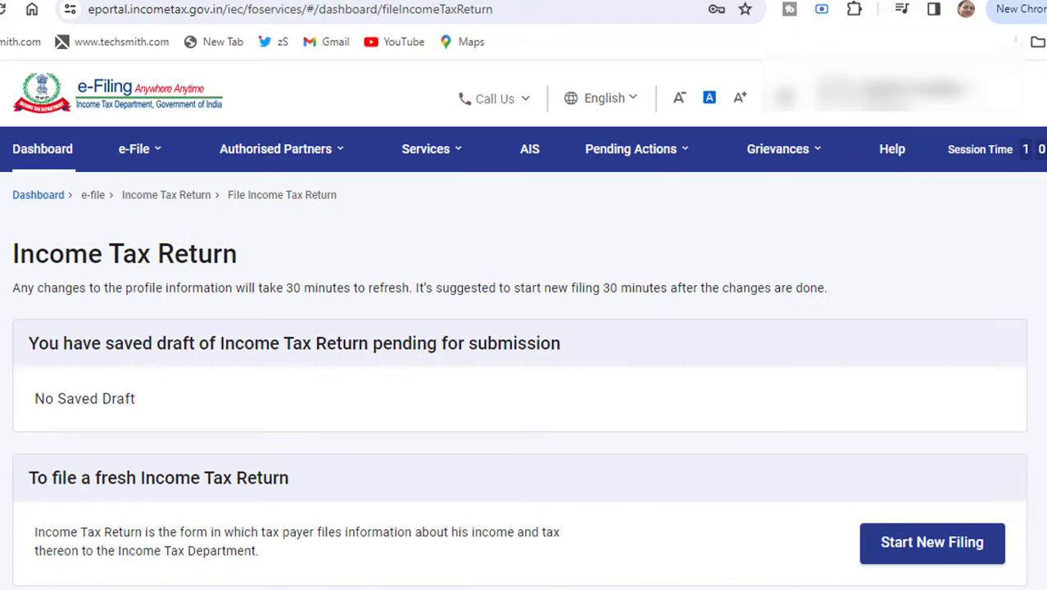
- Start a new filing with the Individual status and proceed with form ITR-1
click(946, 561)
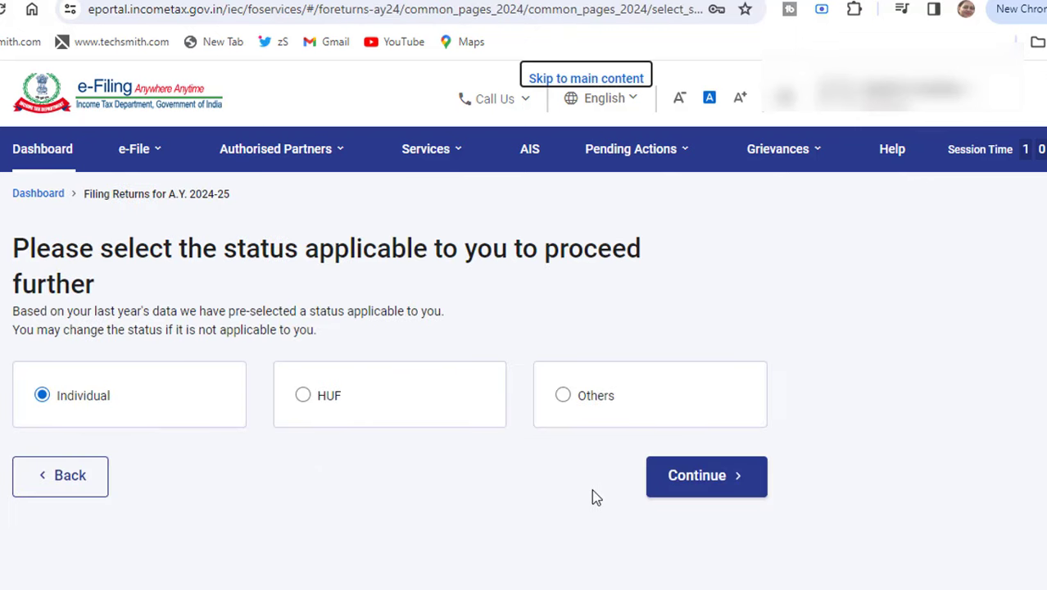
click(705, 487)
click(540, 430)
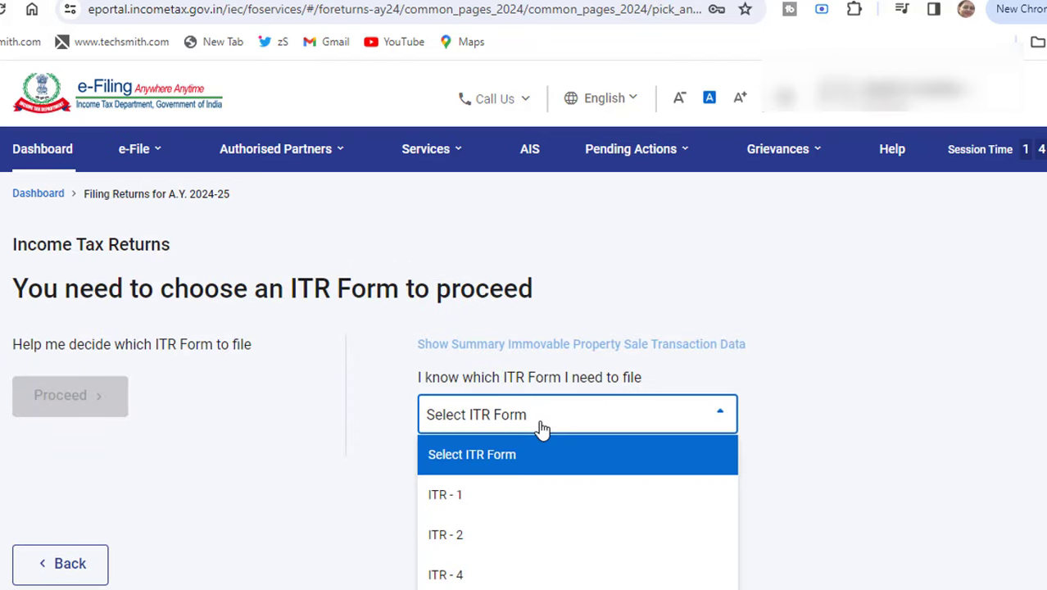
click(455, 508)
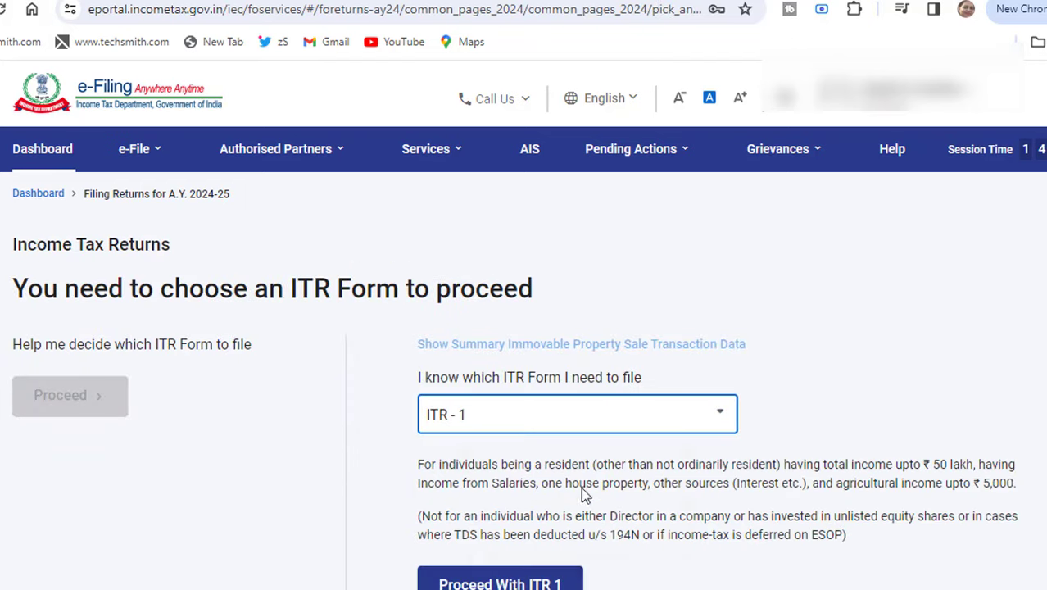
click(505, 583)
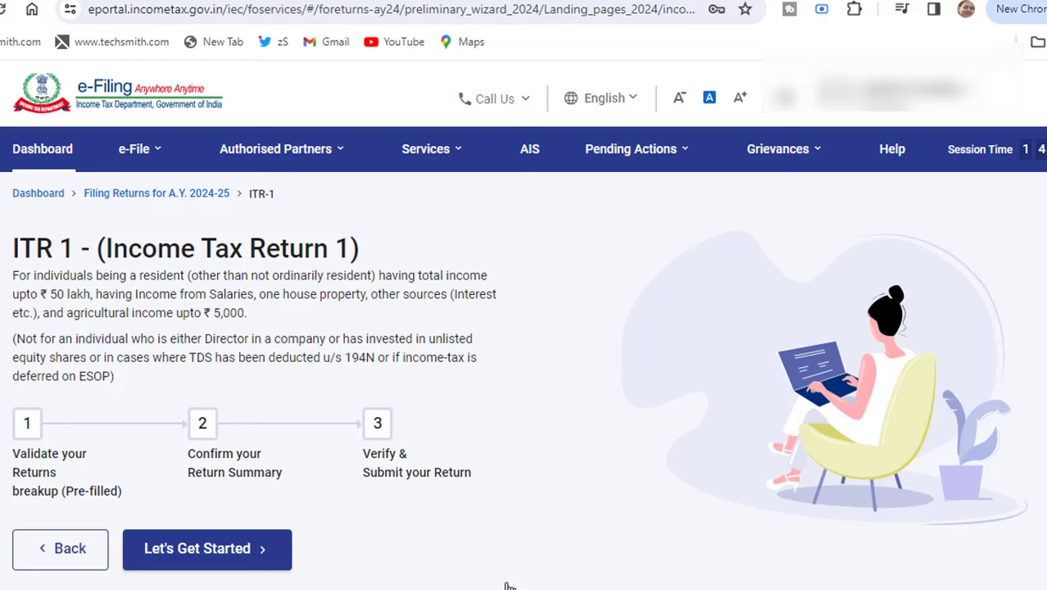
- Begin the ITR-1 return, giving taxable income above the basic exemption limit as the filing reason, and accept the pre-fill notice
click(222, 548)
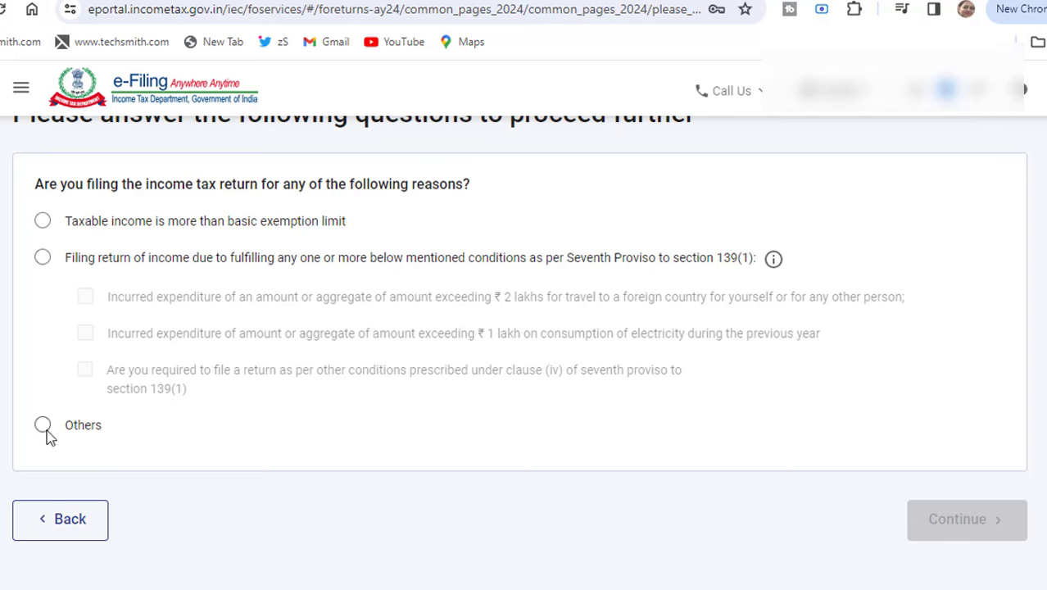
click(43, 220)
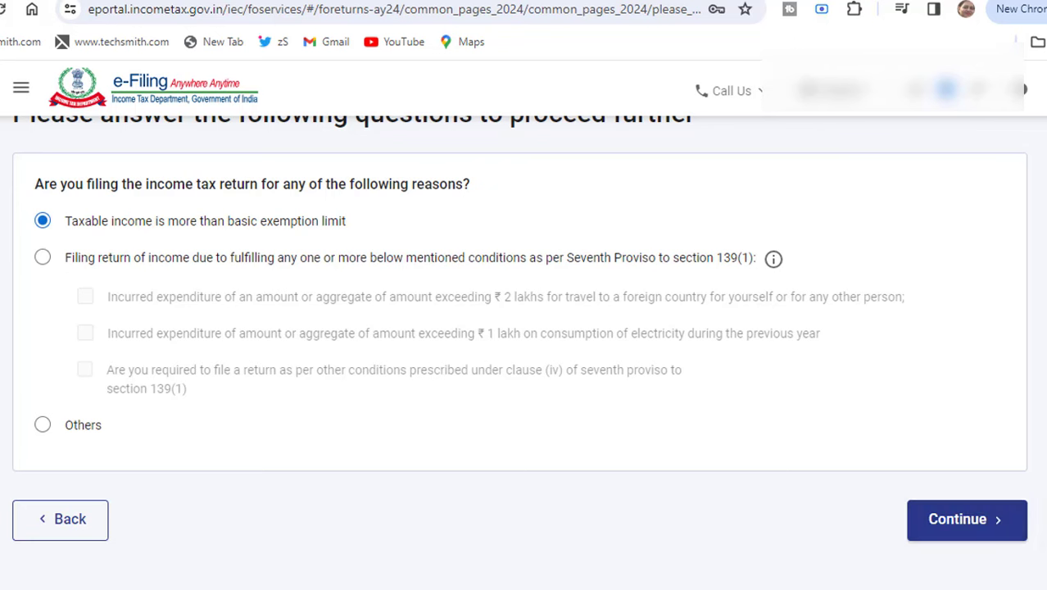
click(954, 532)
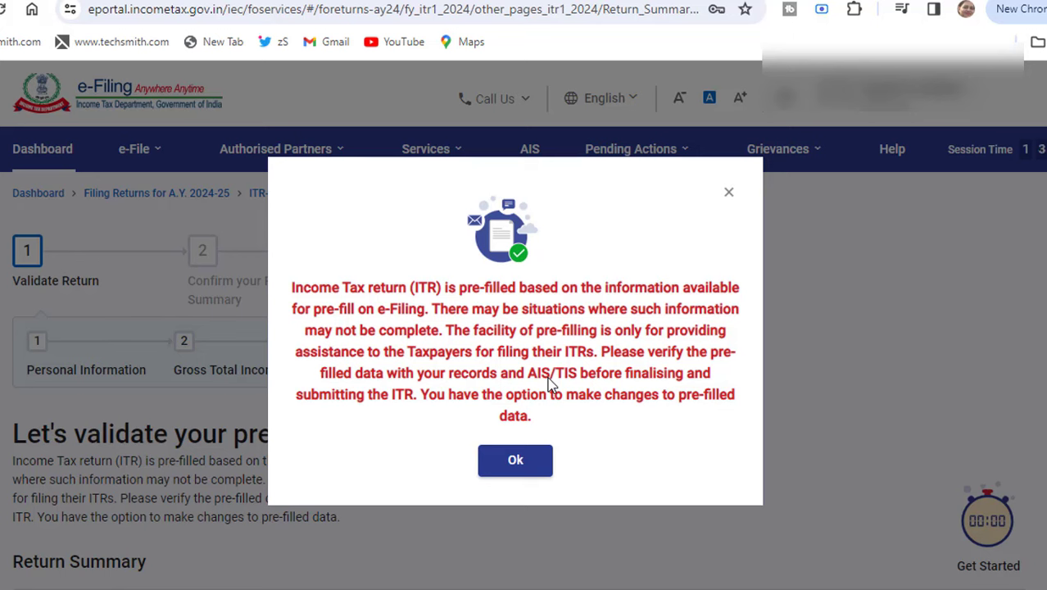
click(515, 460)
- Open the Personal Information section of the return and set the nature of employment to Others
scroll(524, 328, down, 3)
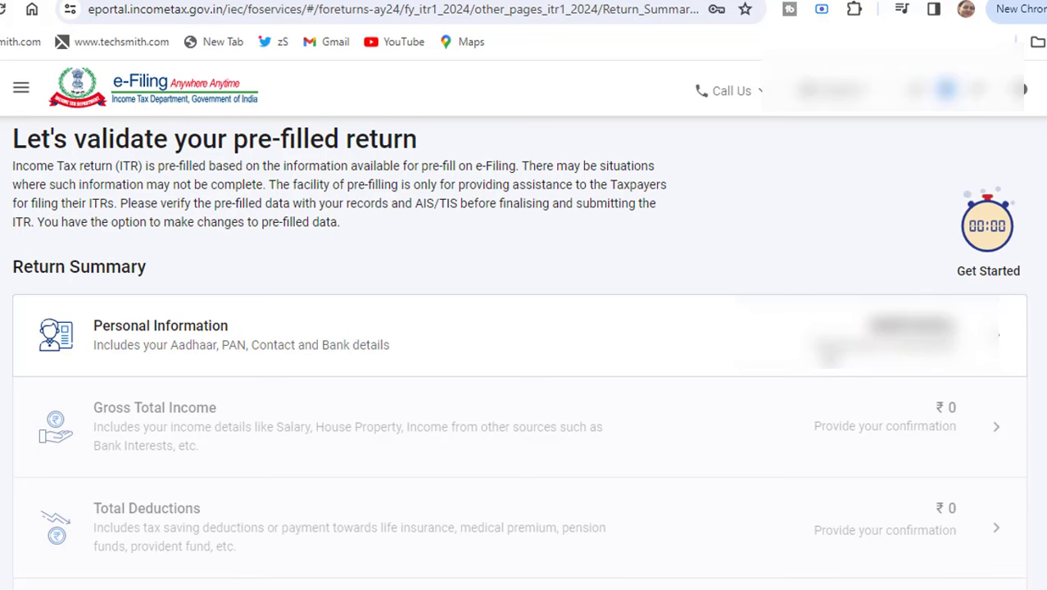
click(374, 346)
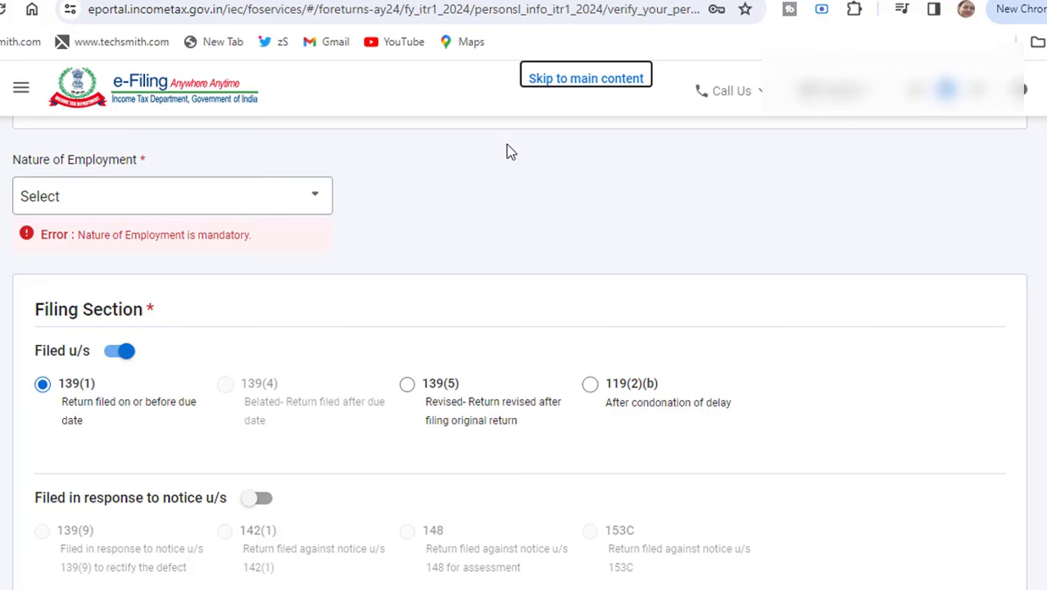
click(318, 207)
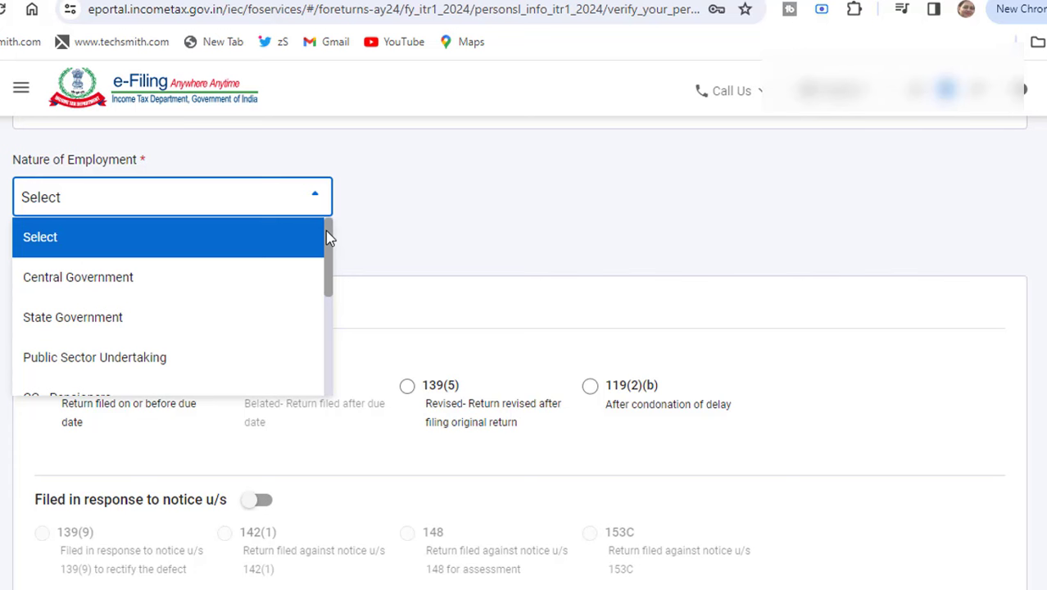
drag(328, 238, 327, 334)
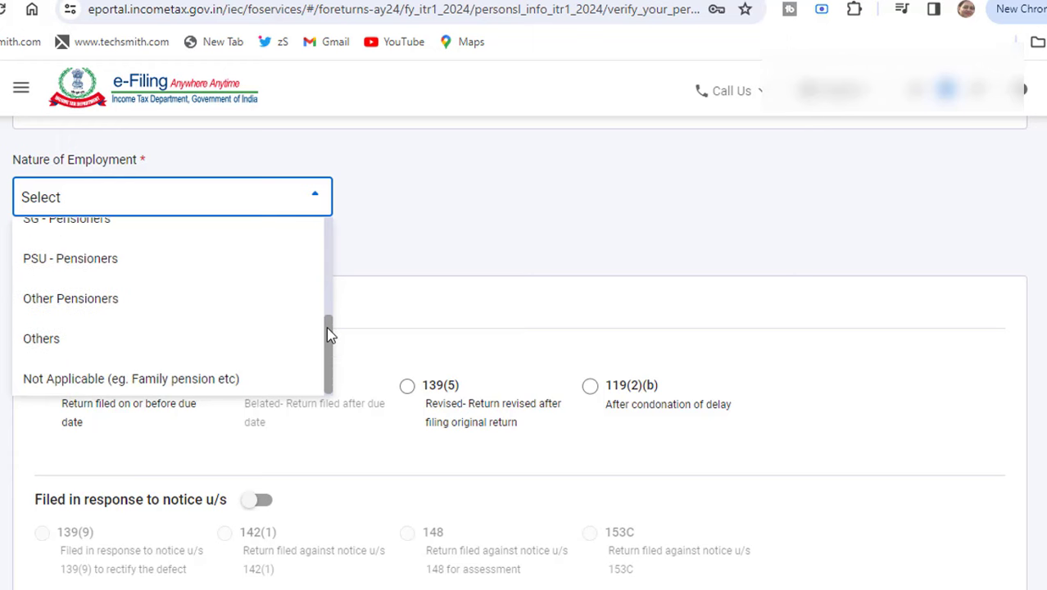
click(312, 338)
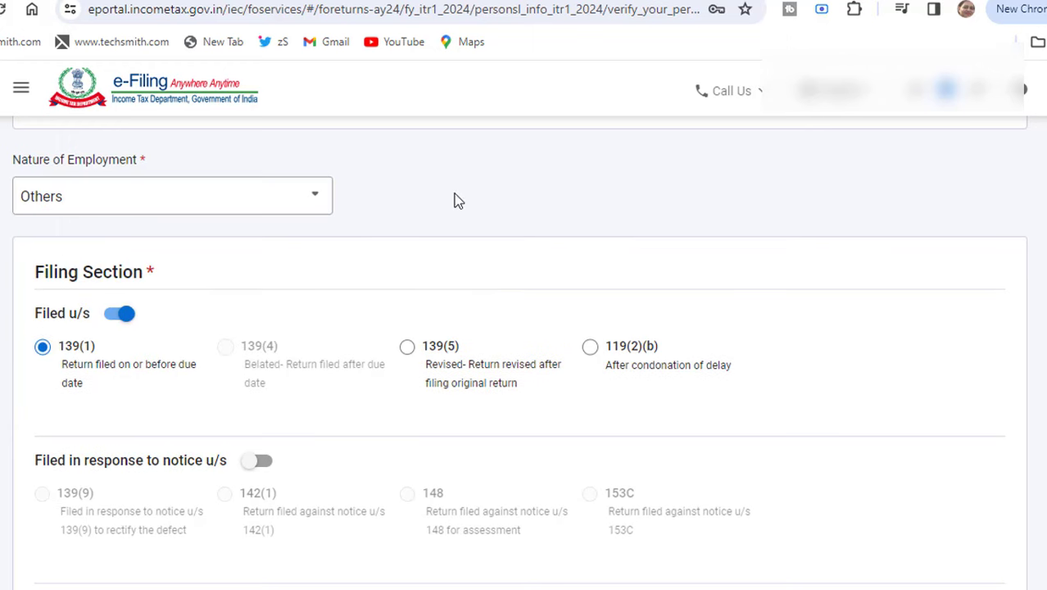
- Answer Yes to opting out of the new tax regime under 115BAC(6) and confirm the Personal Information section
scroll(455, 197, down, 6)
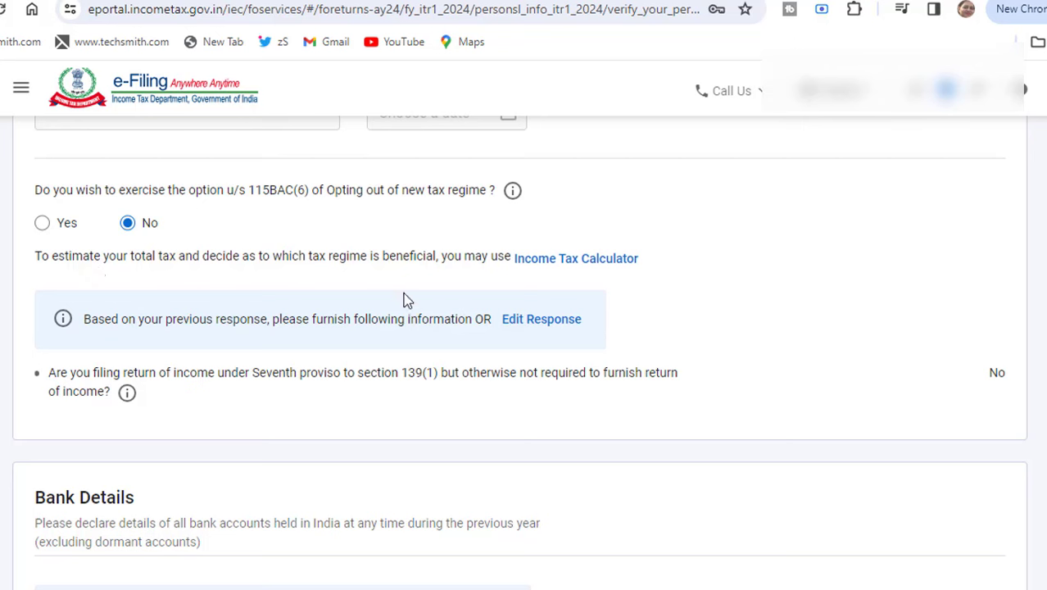
click(42, 222)
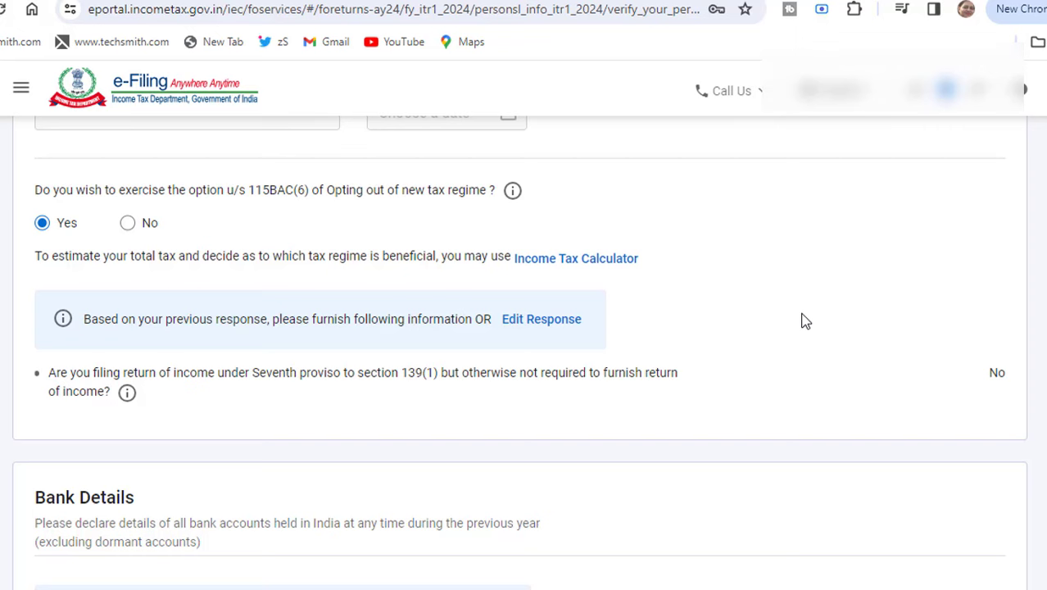
scroll(805, 321, down, 3)
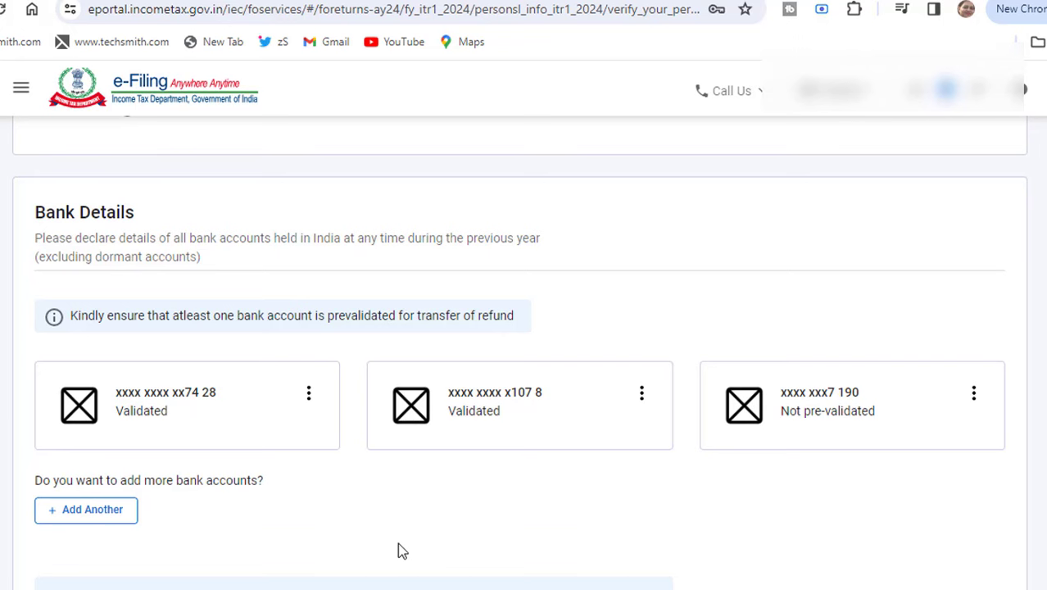
scroll(400, 550, down, 3)
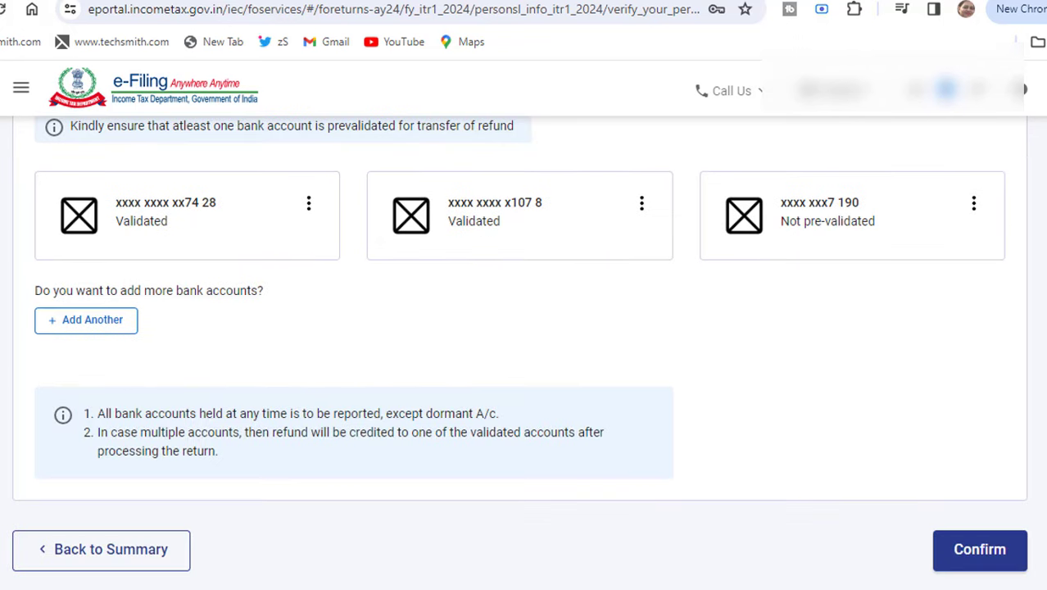
click(986, 551)
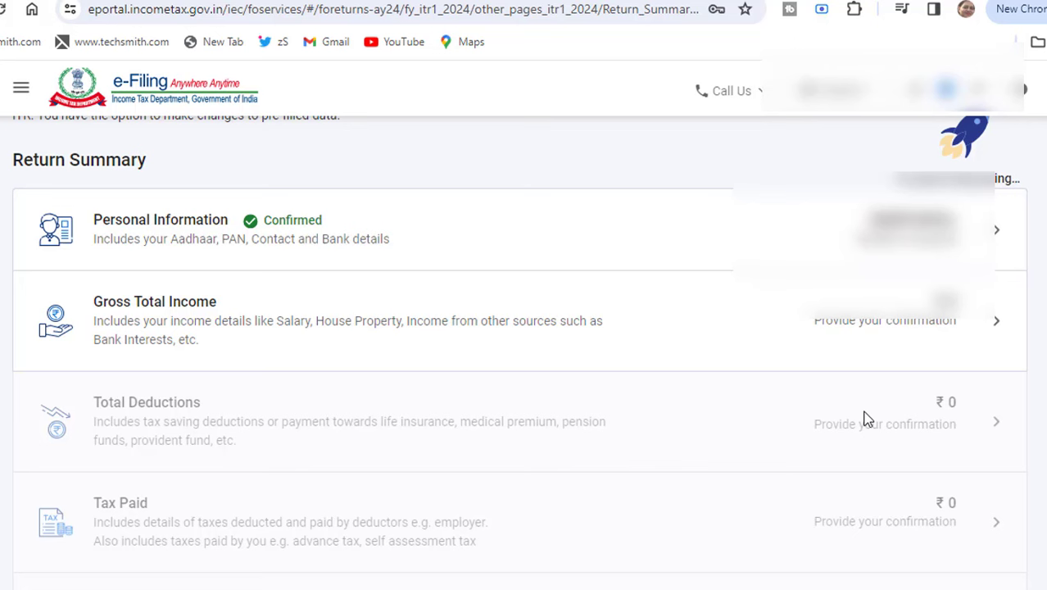
- Open the Gross Total Income section and examine the salary exemption eligibility questions
click(598, 332)
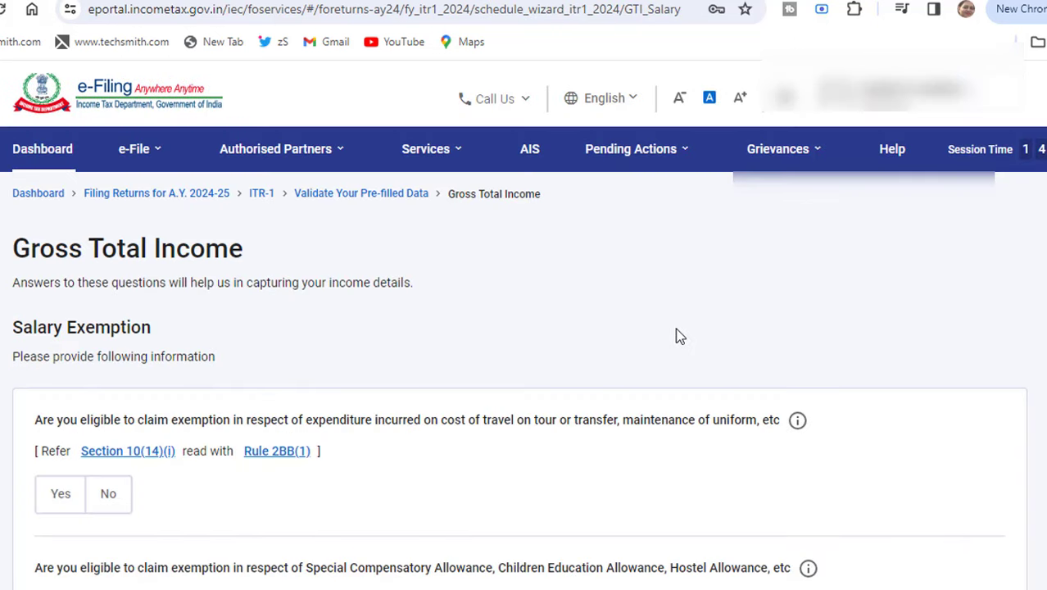
scroll(679, 336, down, 1)
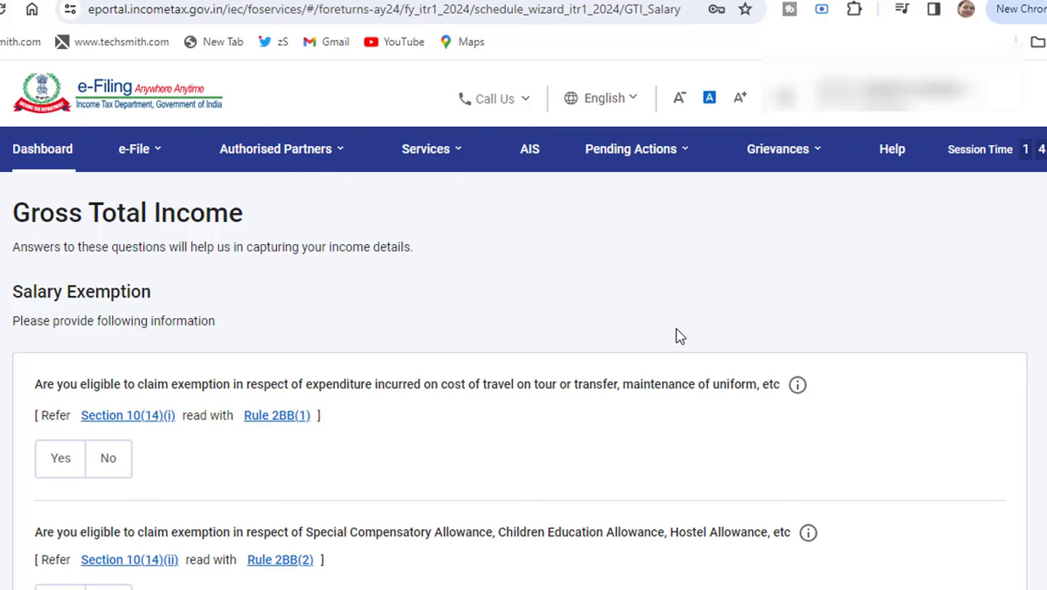
scroll(677, 335, down, 5)
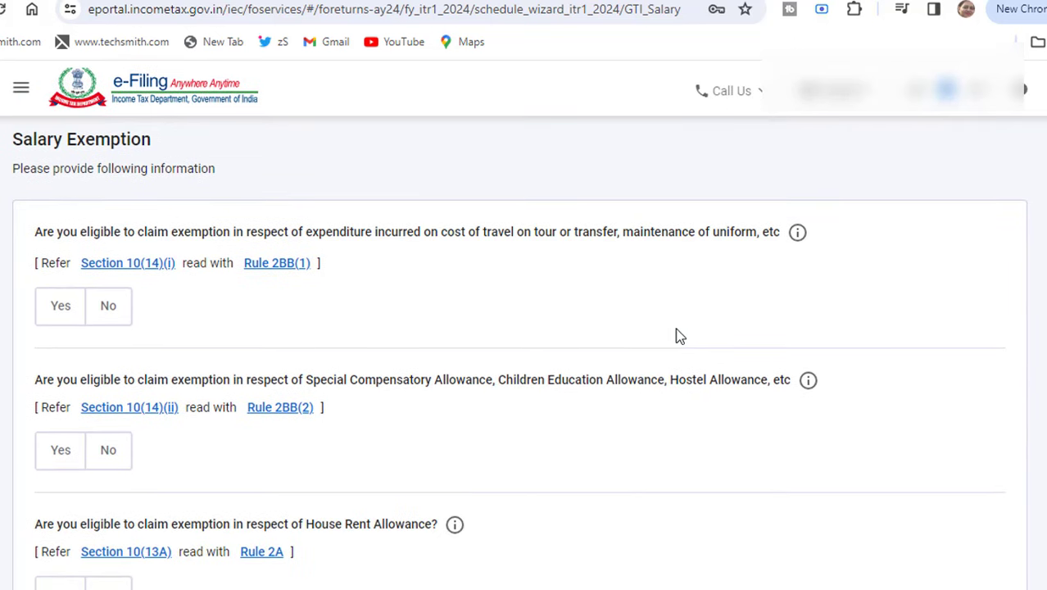
scroll(677, 336, down, 2)
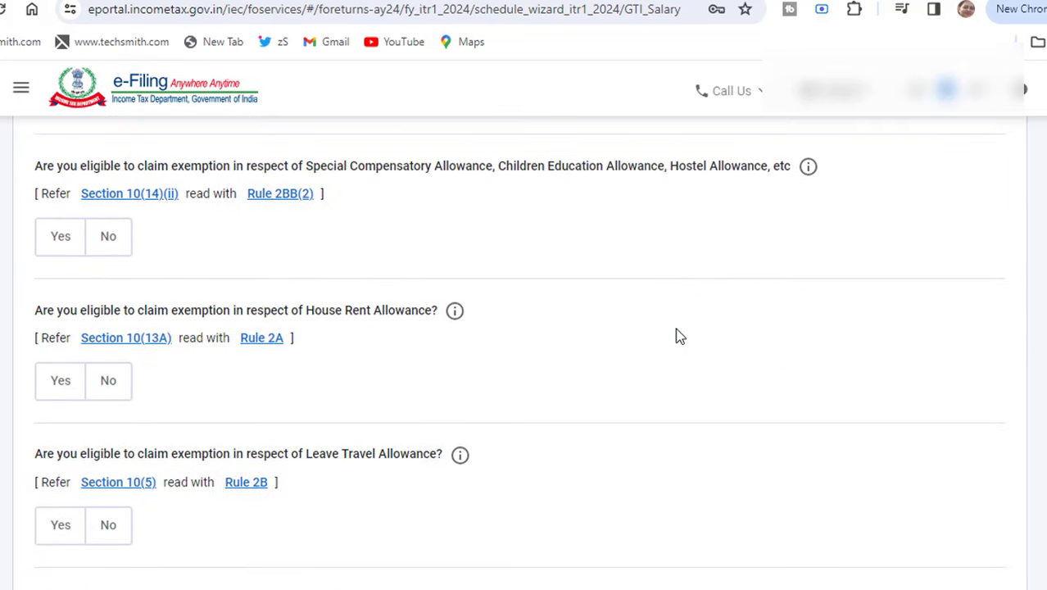
scroll(679, 336, down, 3)
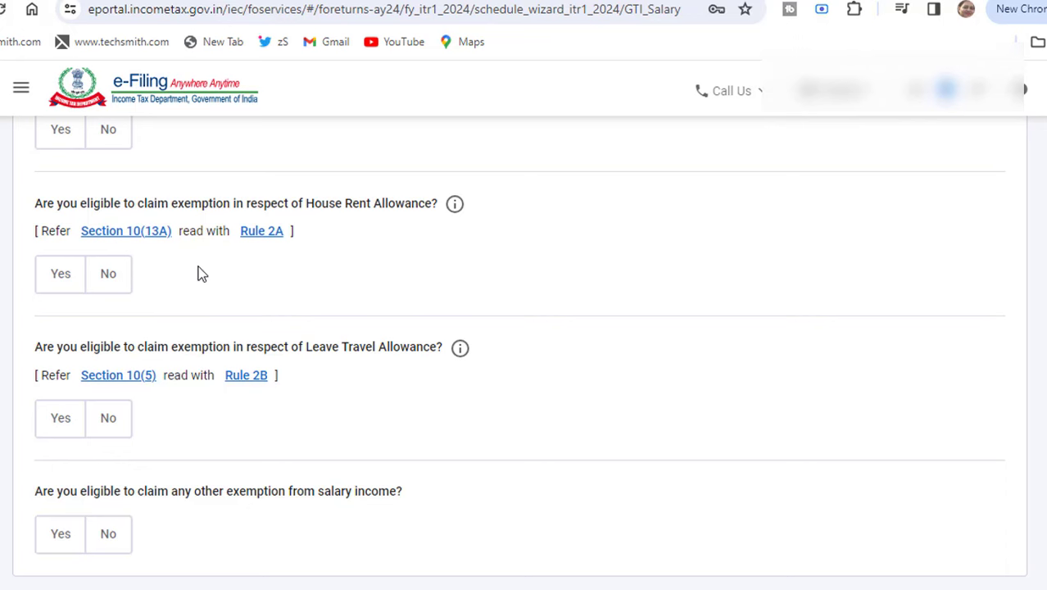
scroll(199, 273, down, 2)
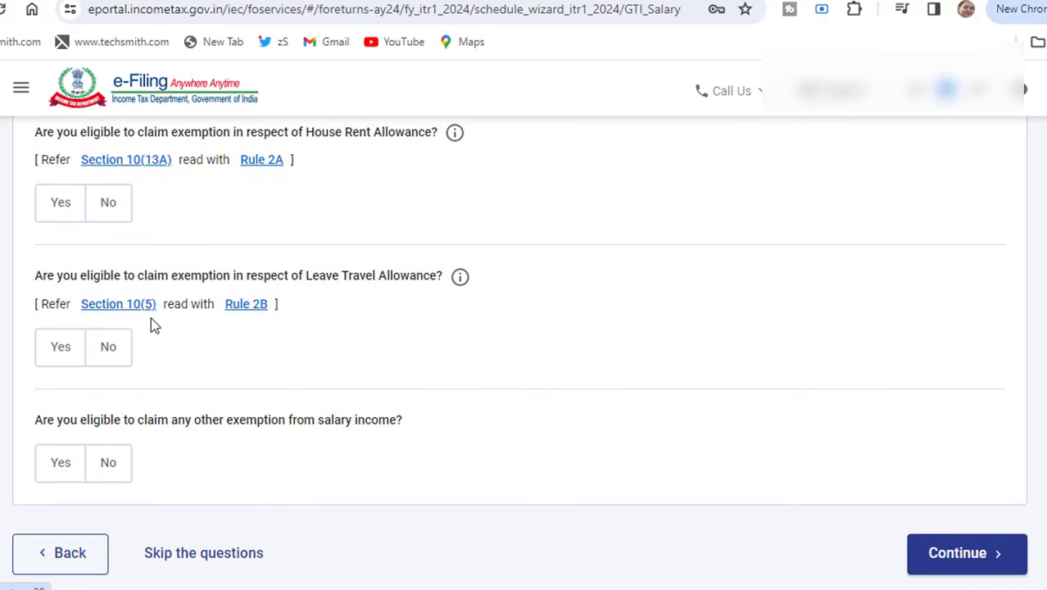
scroll(194, 325, up, 5)
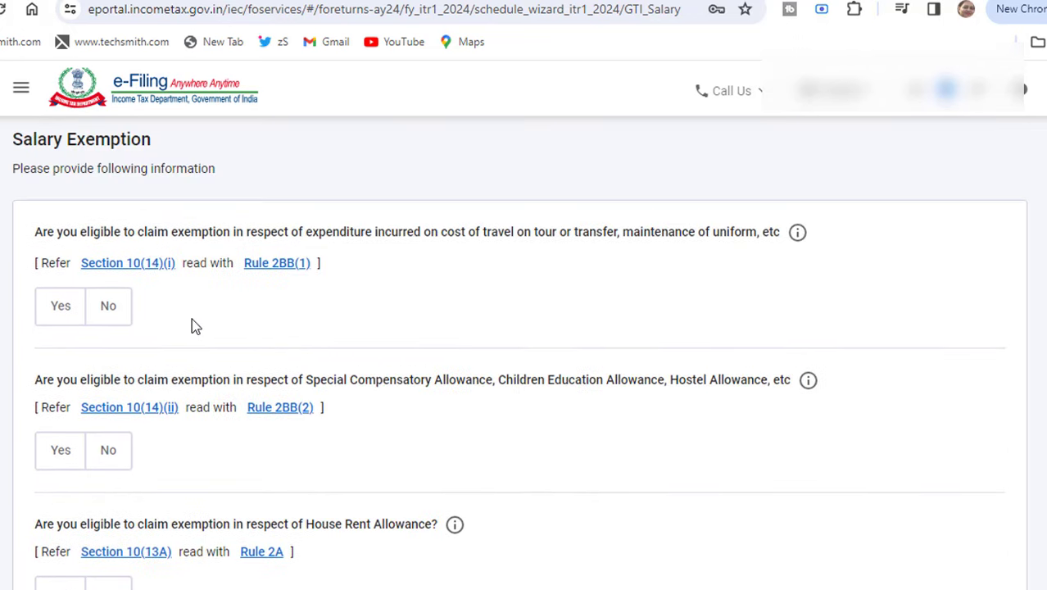
scroll(191, 321, down, 1)
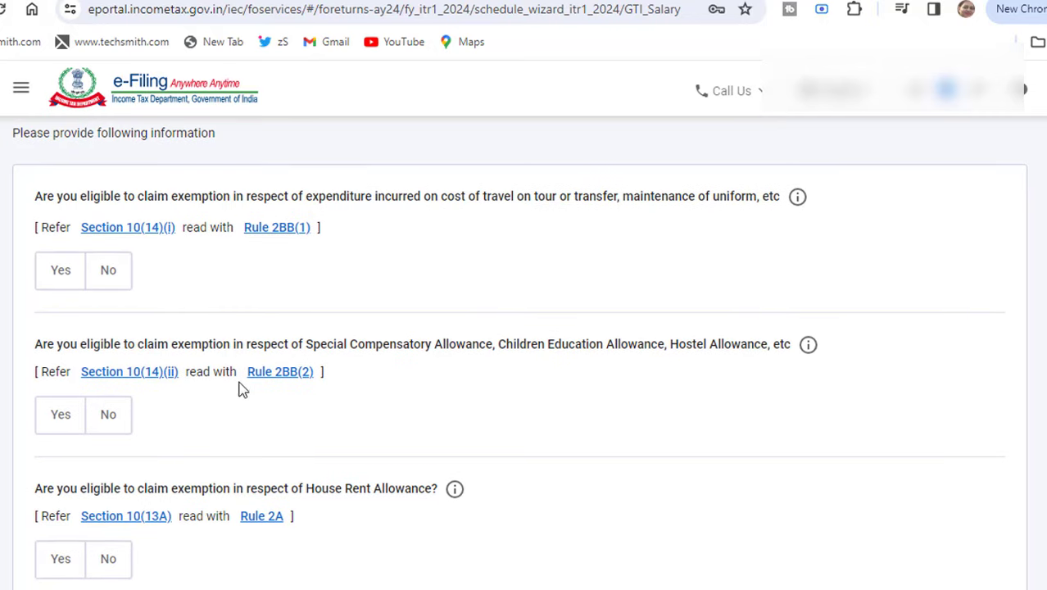
scroll(456, 401, down, 2)
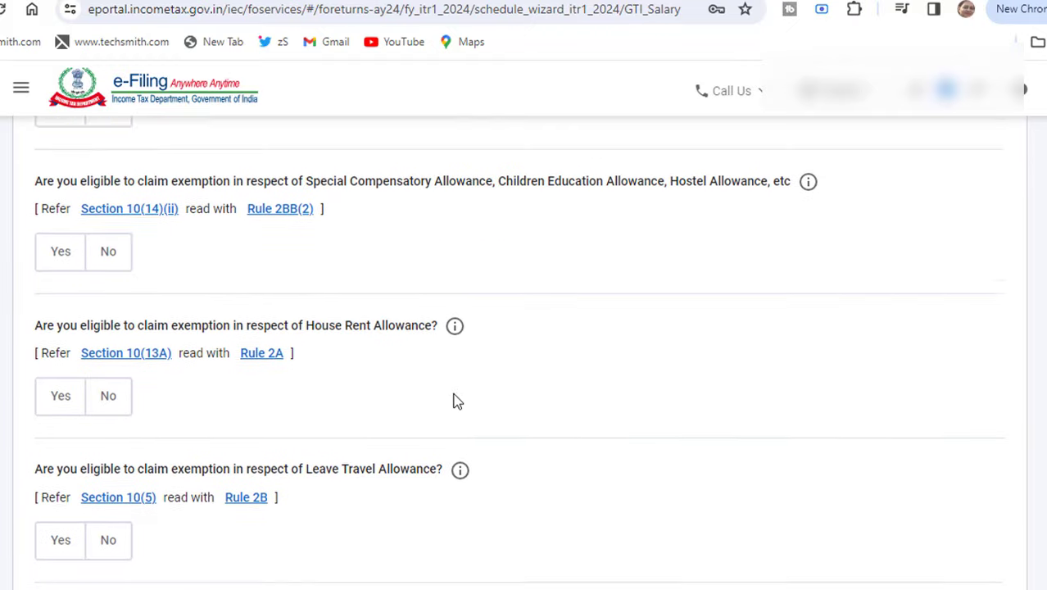
scroll(456, 400, down, 2)
scroll(456, 400, down, 2)
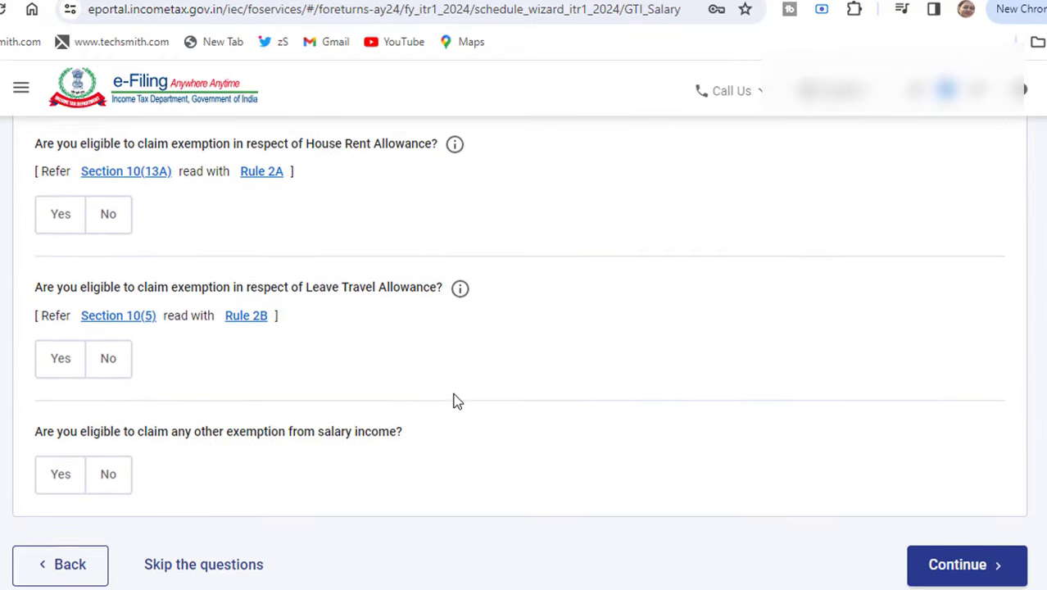
scroll(456, 400, down, 1)
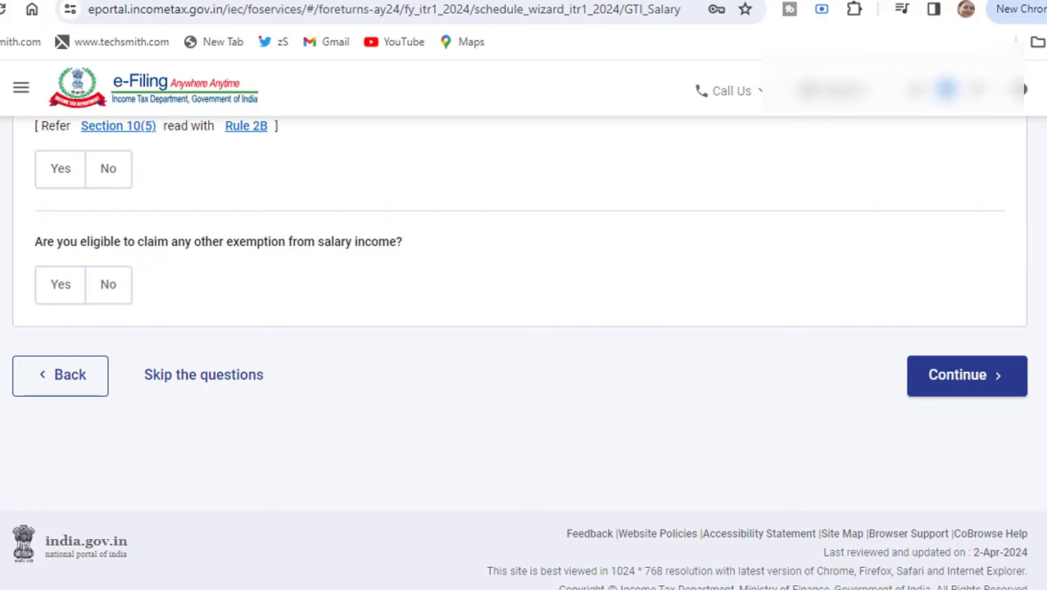
- Answer Yes to claiming any other exemption from salary income, review the exemption types, and continue to the income source details
click(65, 292)
scroll(451, 295, down, 4)
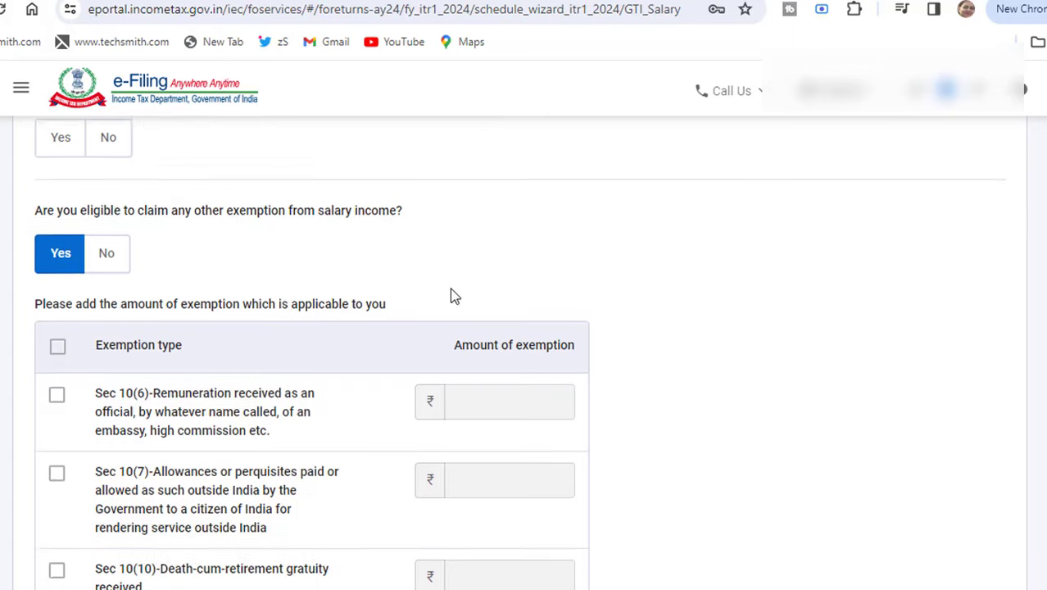
scroll(452, 295, down, 6)
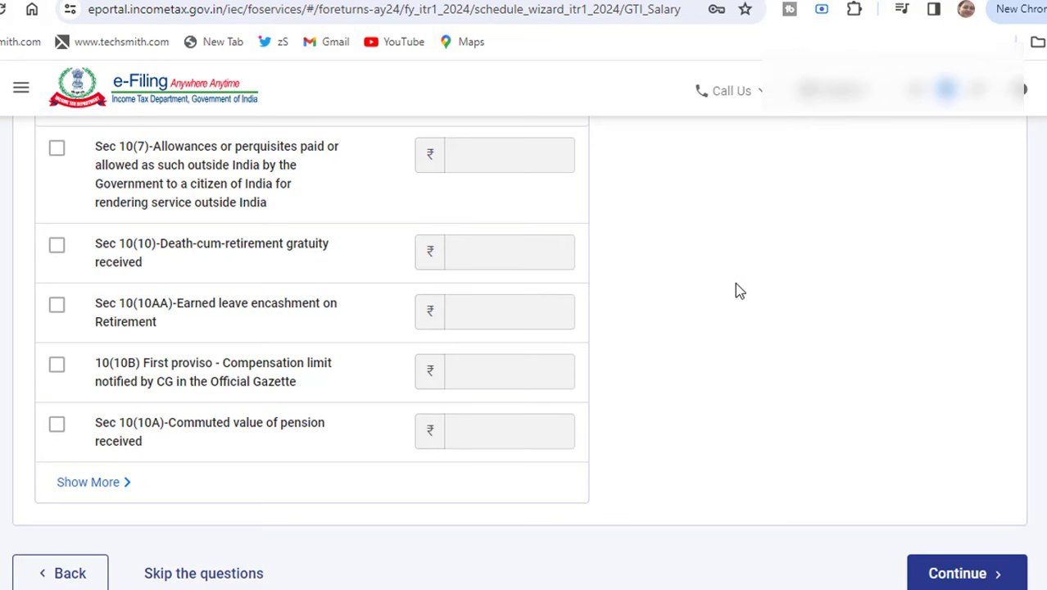
scroll(735, 286, down, 1)
click(1000, 500)
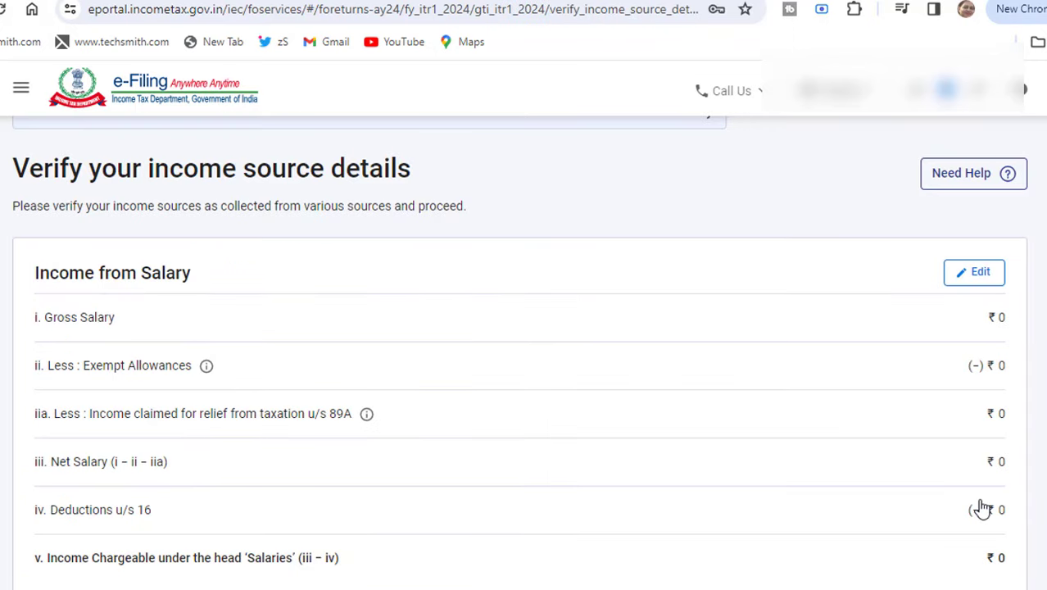
- Open the Income from Salary details for editing, review the gross salary, exempt allowance and deduction fields, and save them
click(977, 278)
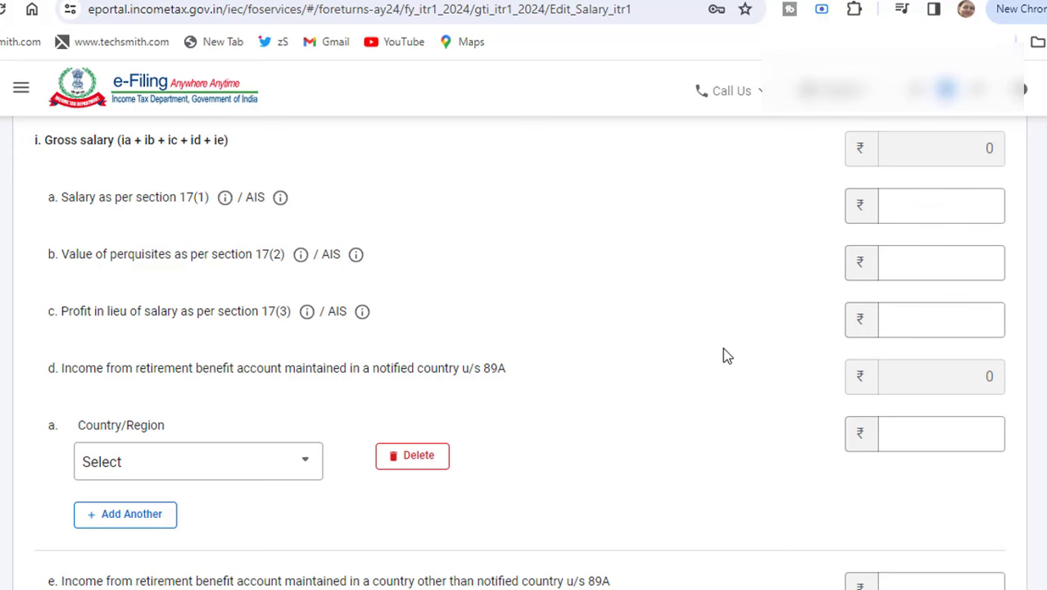
click(885, 205)
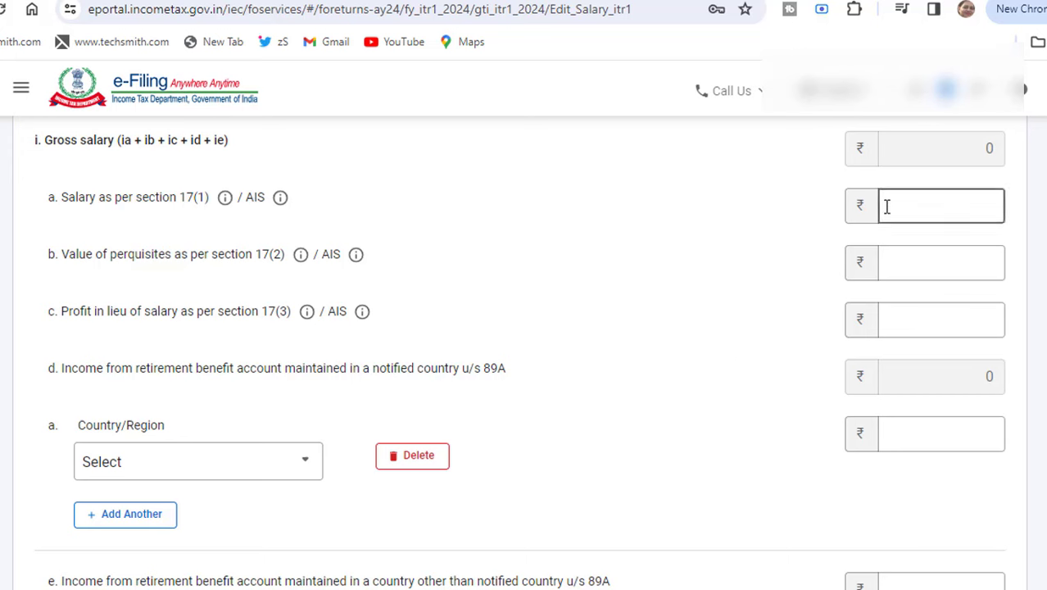
scroll(1009, 206, down, 10)
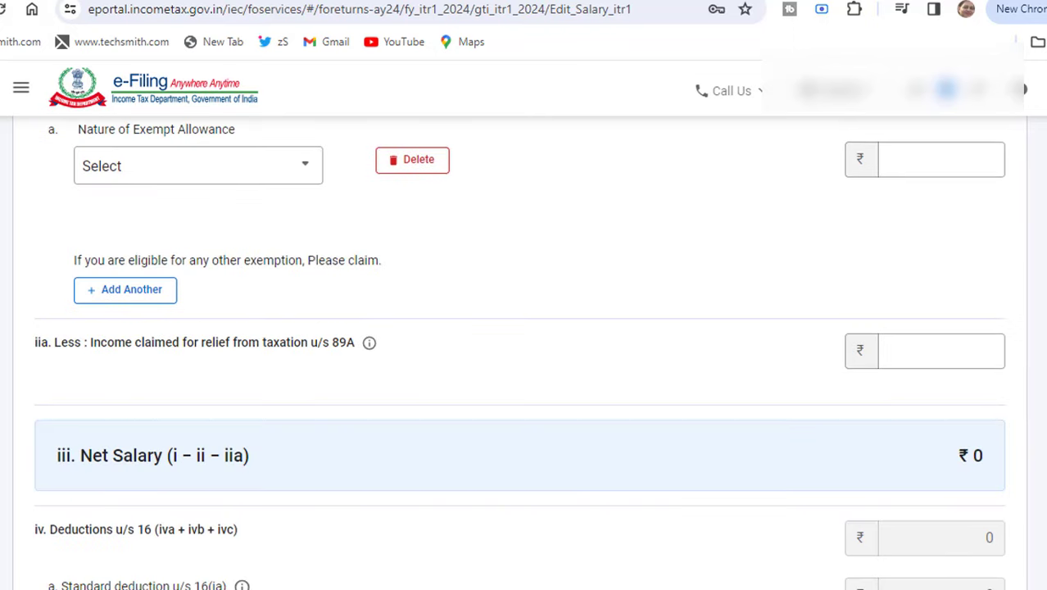
scroll(590, 338, down, 4)
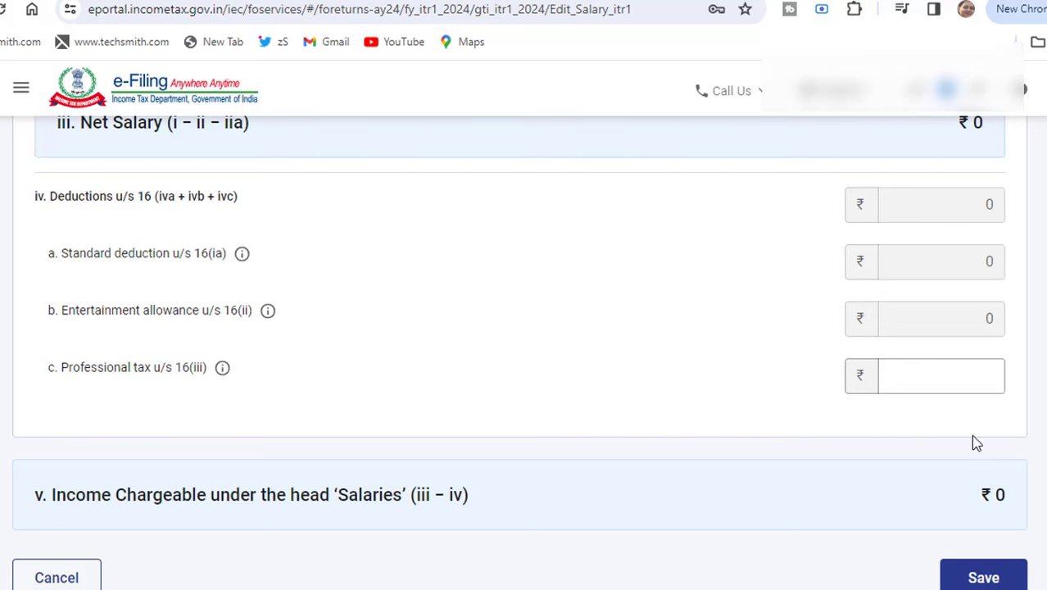
click(989, 580)
- Open the house property income breakup and choose Self Occupied as the type of house property
scroll(919, 385, down, 2)
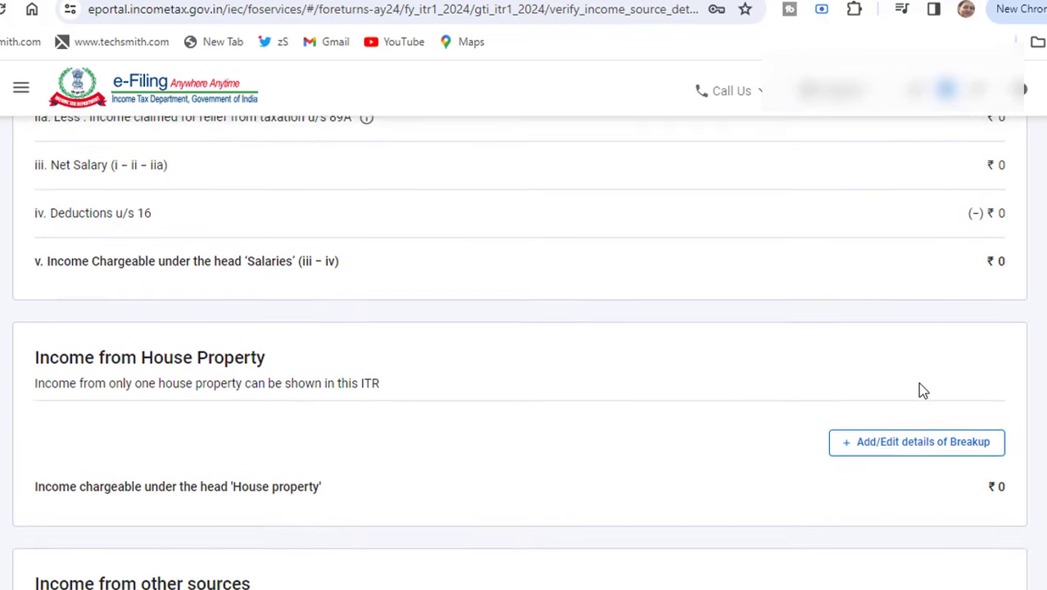
scroll(919, 386, down, 1)
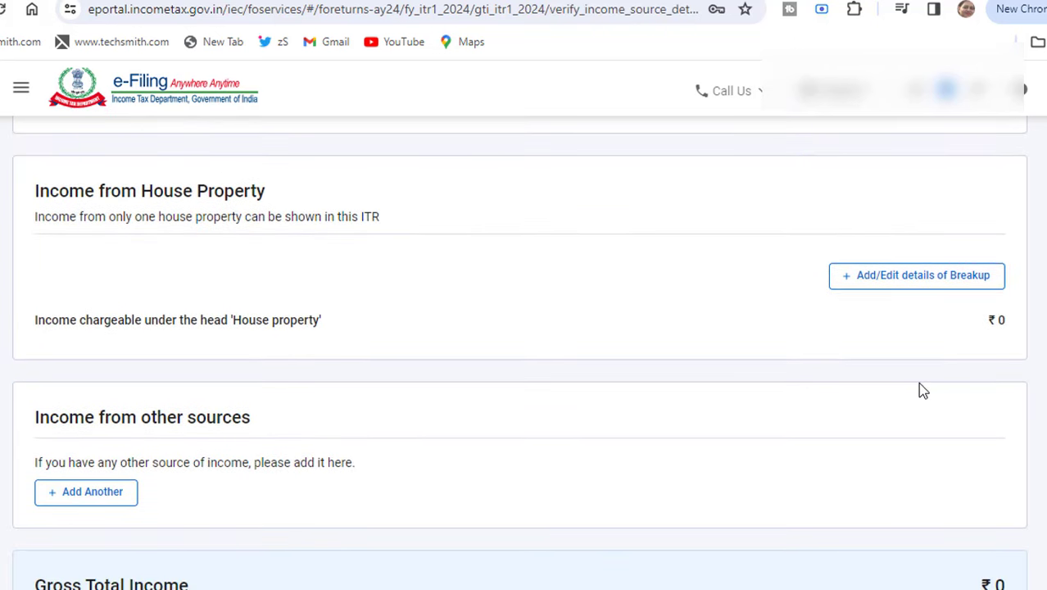
click(886, 292)
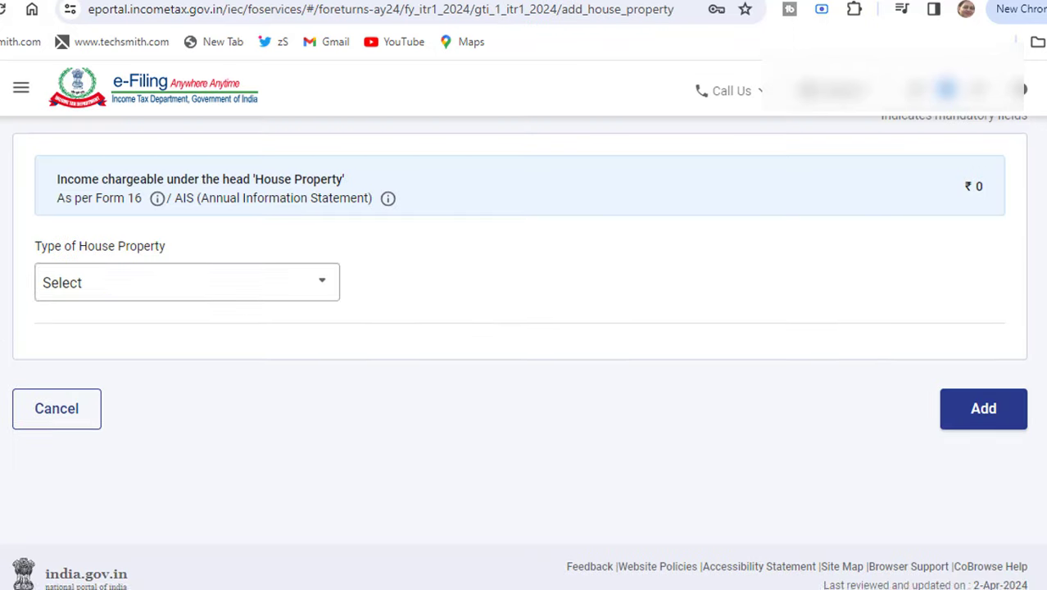
click(308, 287)
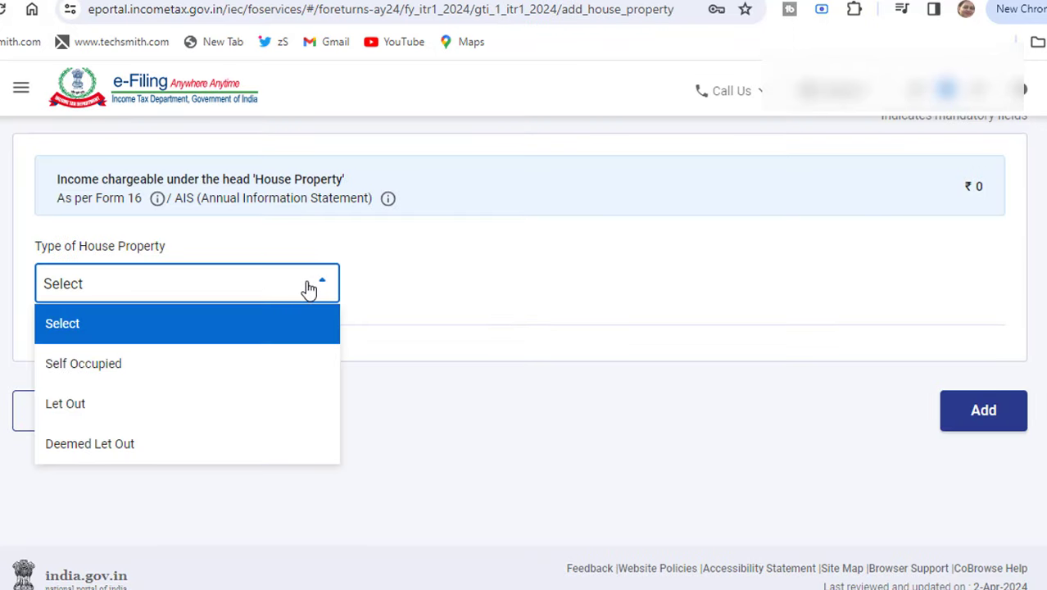
click(198, 369)
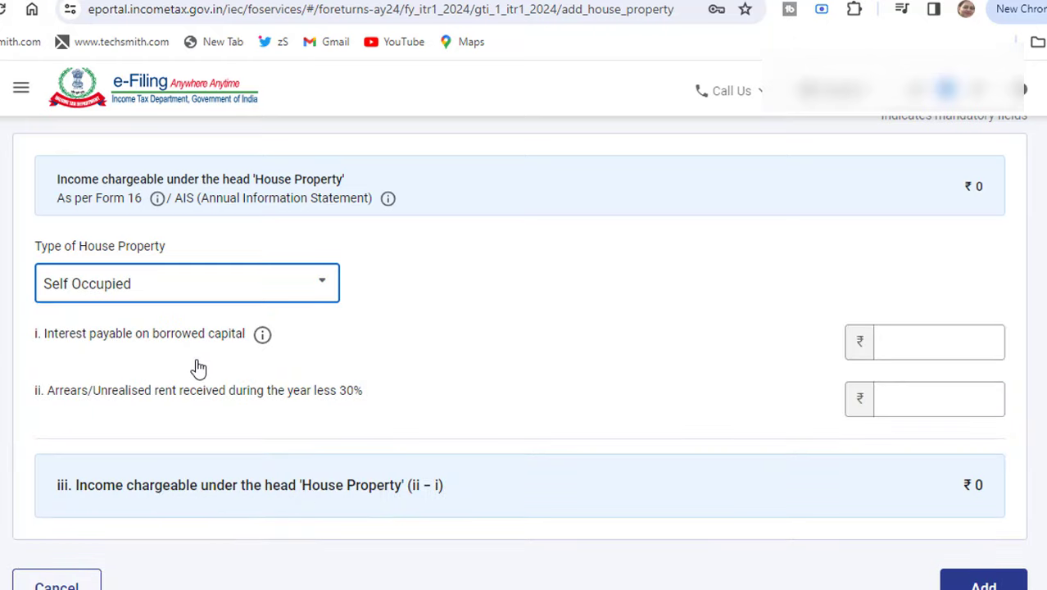
click(402, 335)
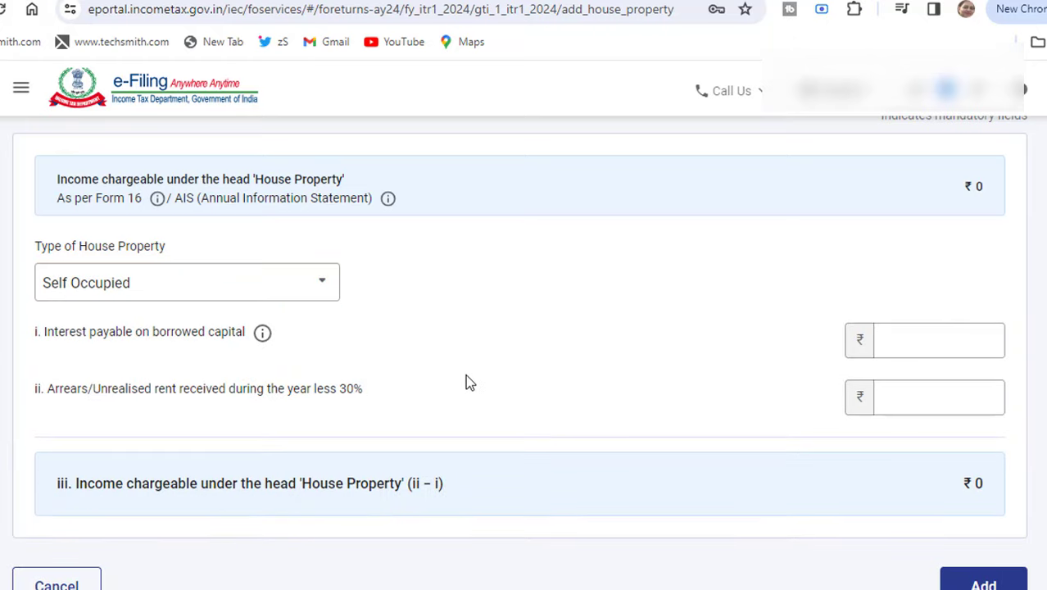
click(912, 338)
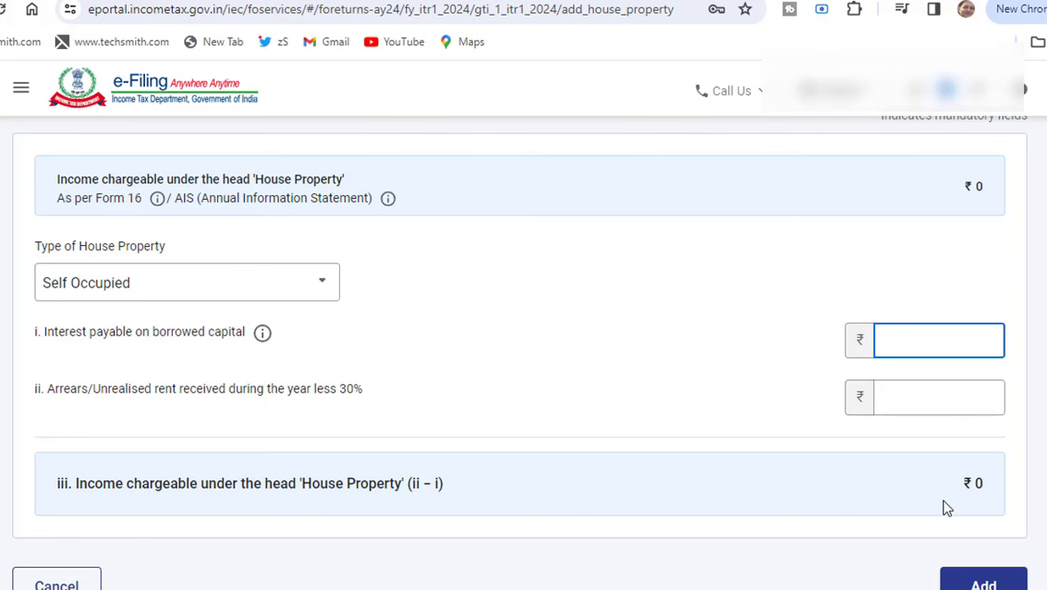
- Change the type of house property to Let Out, review its rent, tax and interest fields, and return to the income source details
click(321, 284)
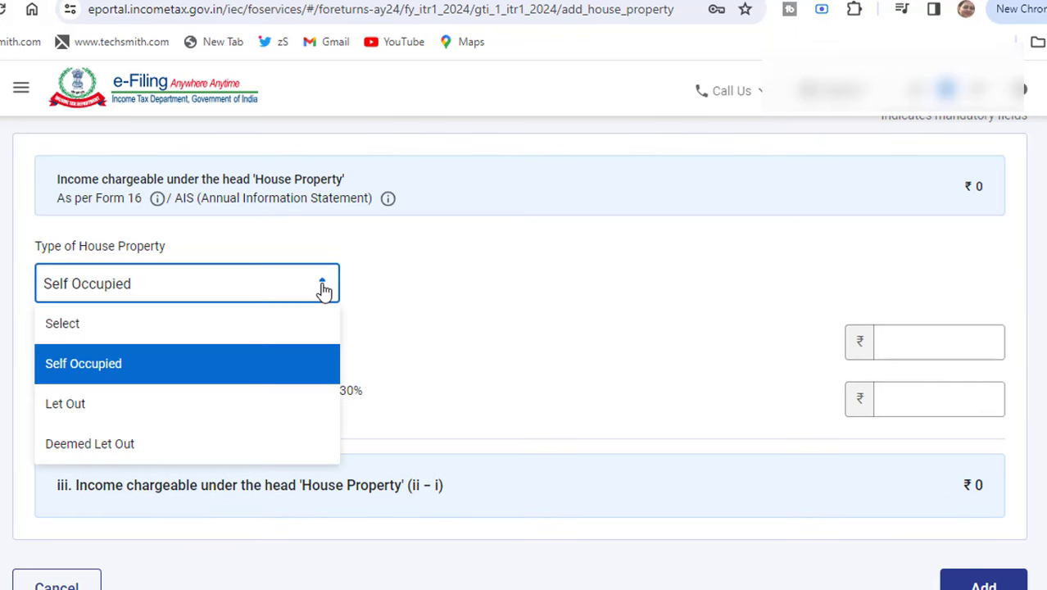
click(212, 415)
click(891, 342)
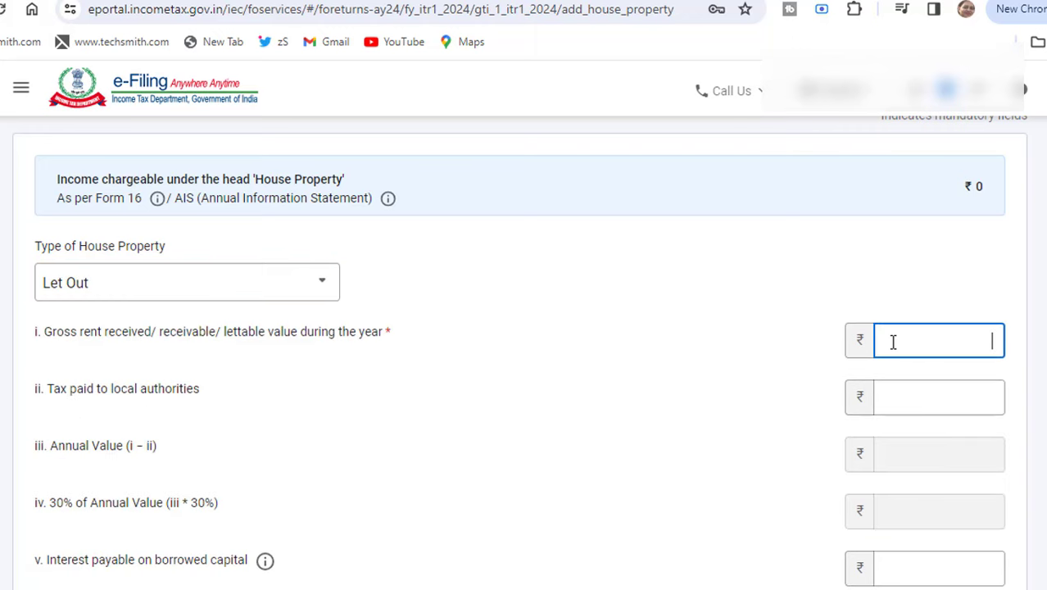
click(898, 406)
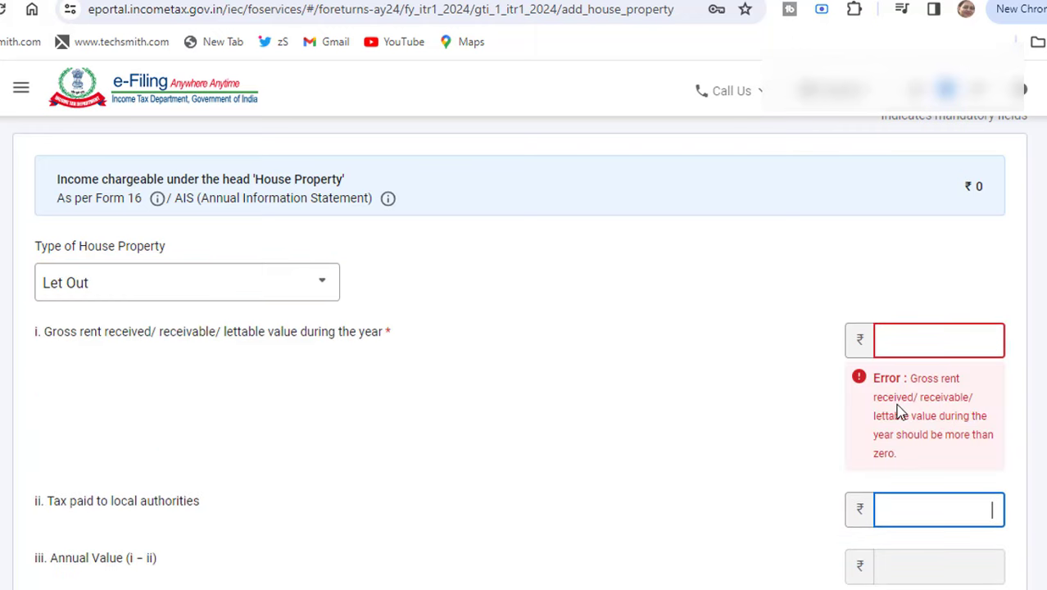
click(825, 430)
scroll(824, 430, down, 4)
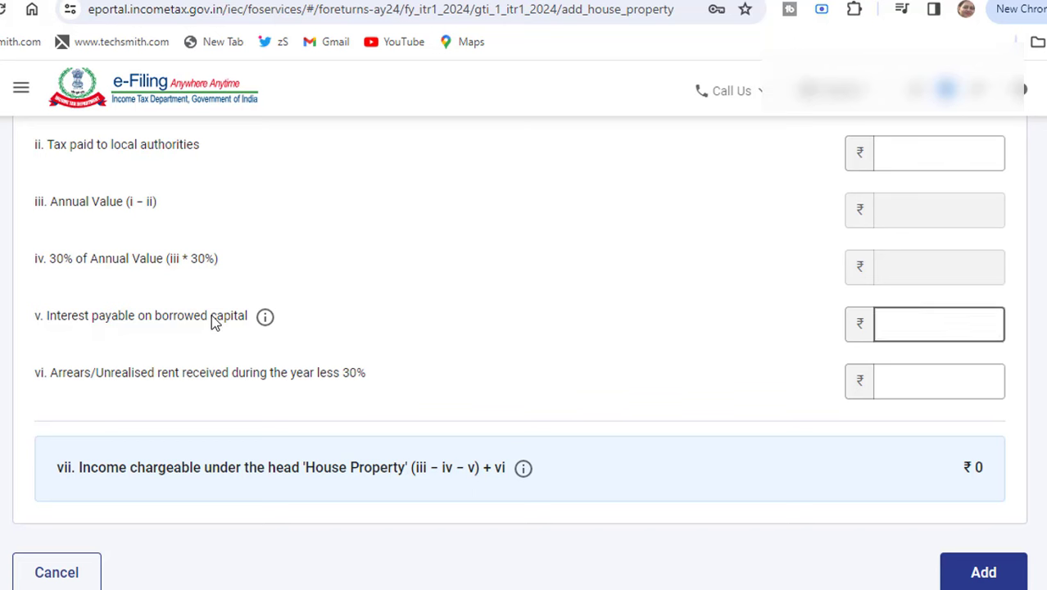
click(952, 329)
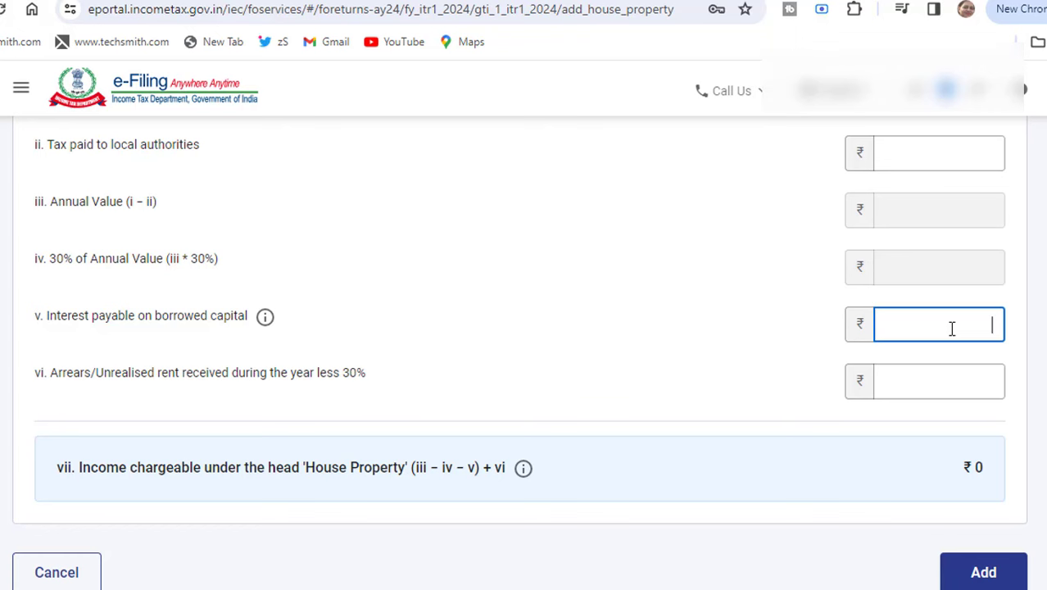
key(Return)
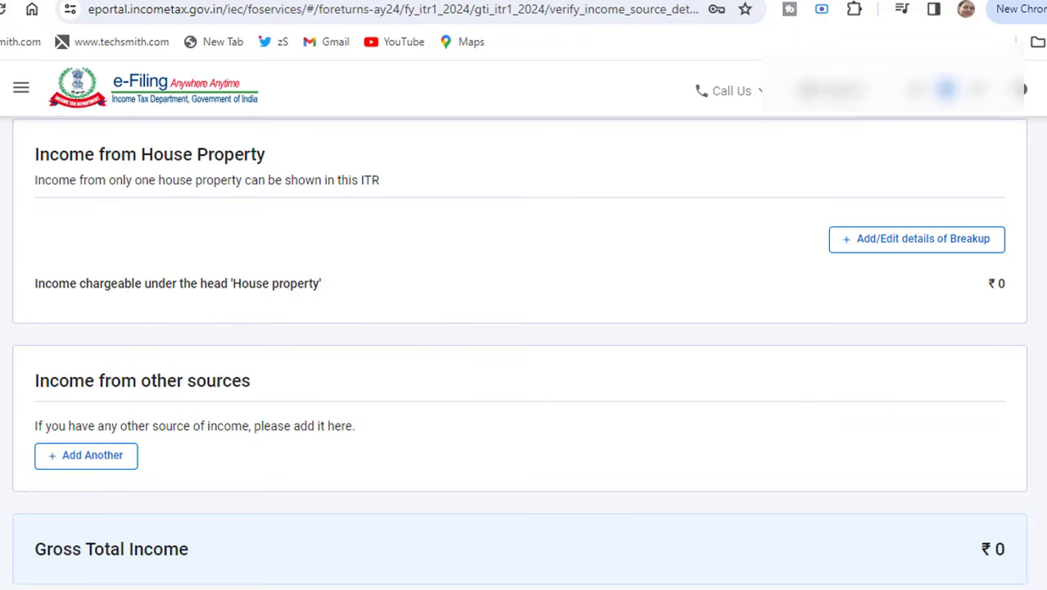
- Start adding income from other sources and answer Yes to having savings bank interest and interest from deposits
scroll(372, 304, down, 2)
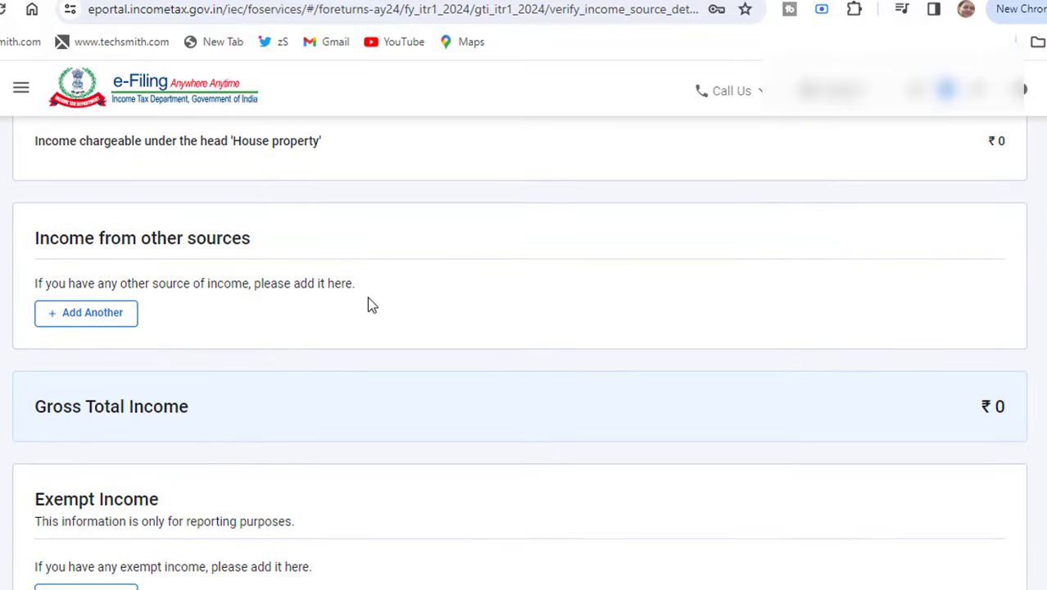
click(78, 324)
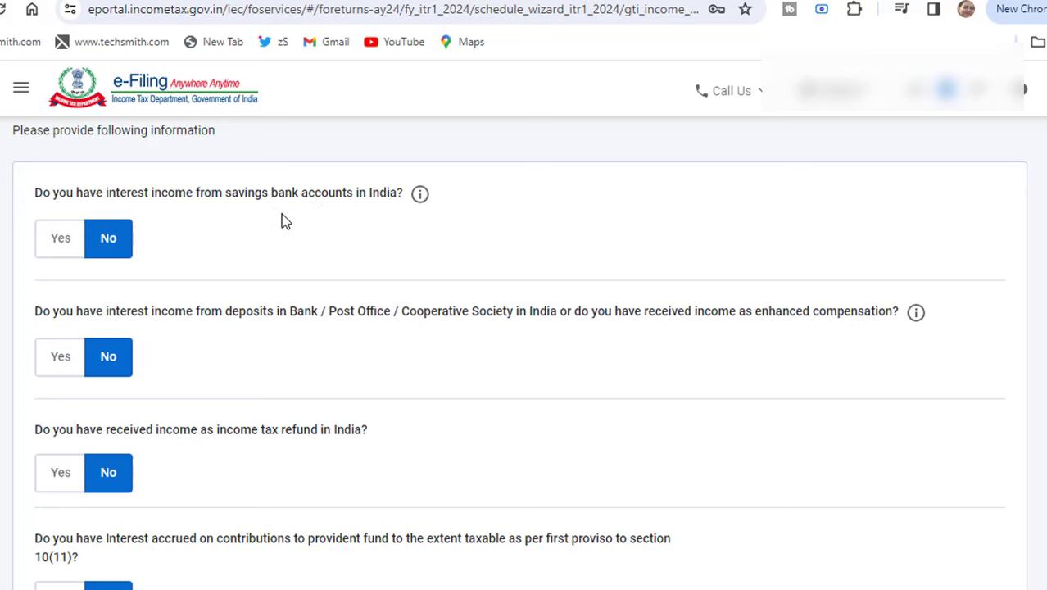
click(57, 254)
click(88, 300)
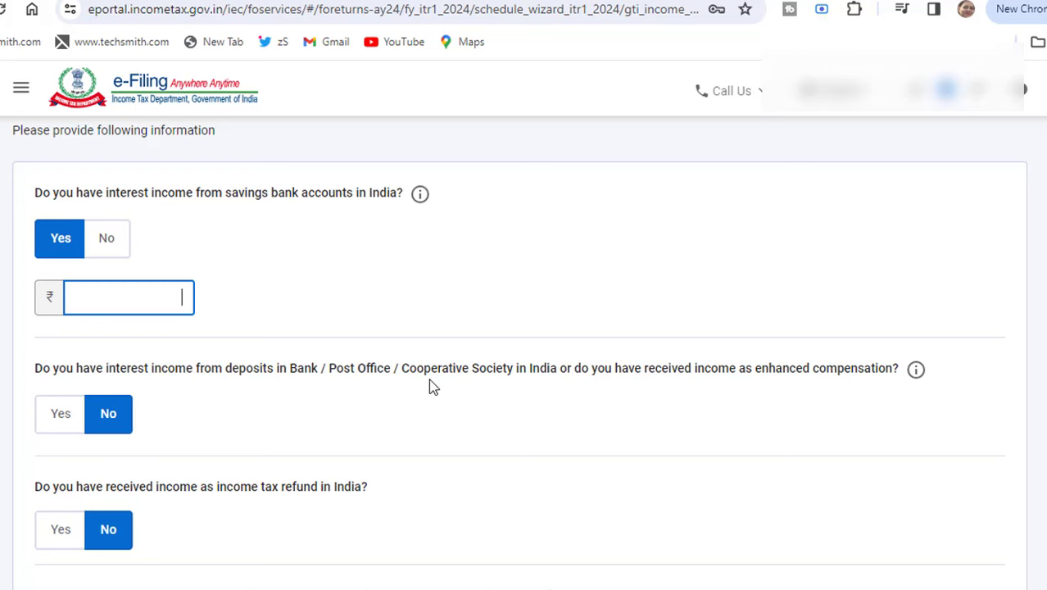
click(59, 422)
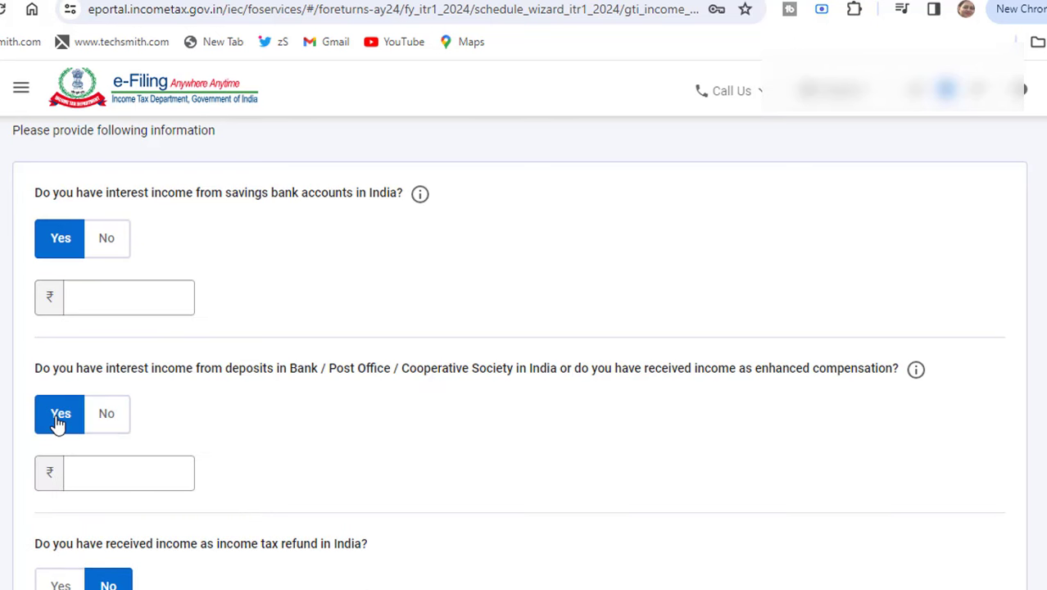
click(82, 484)
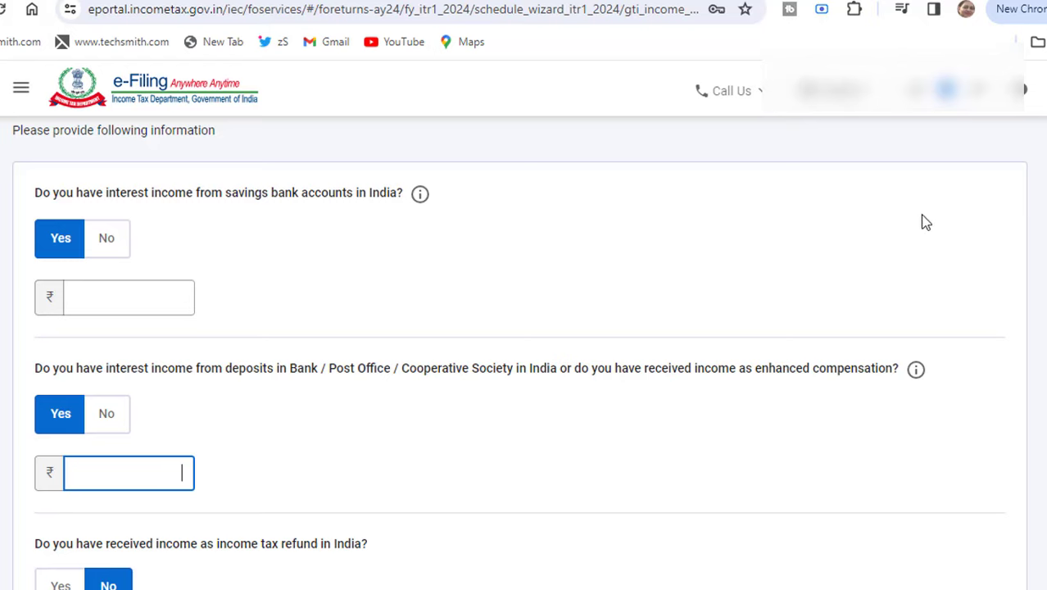
- Answer Yes to having received income as income tax refund, review the remaining income questions, and continue to the income source details
scroll(922, 222, down, 2)
scroll(519, 352, down, 6)
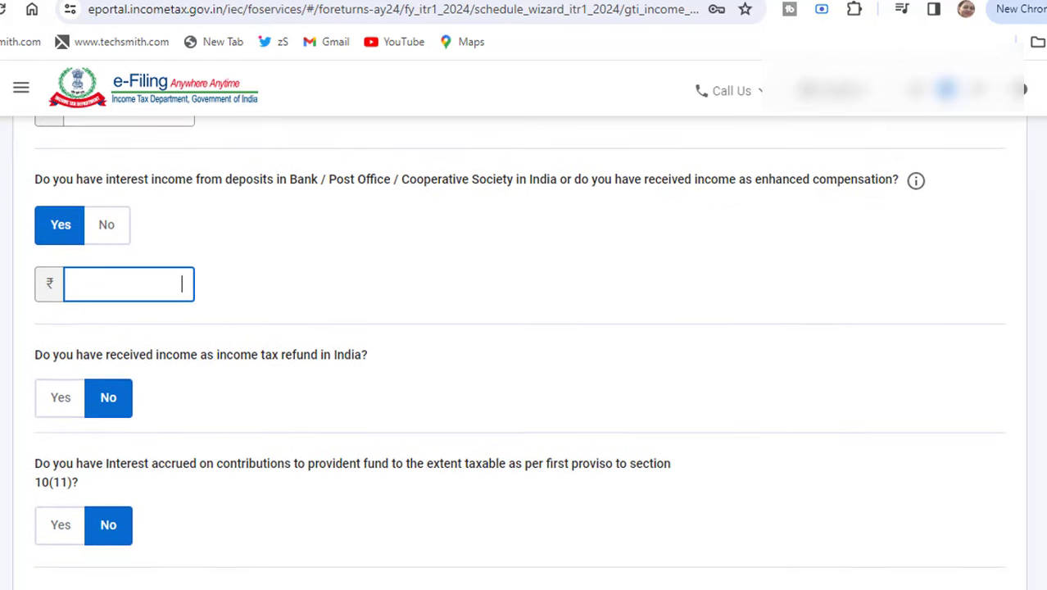
scroll(379, 311, down, 3)
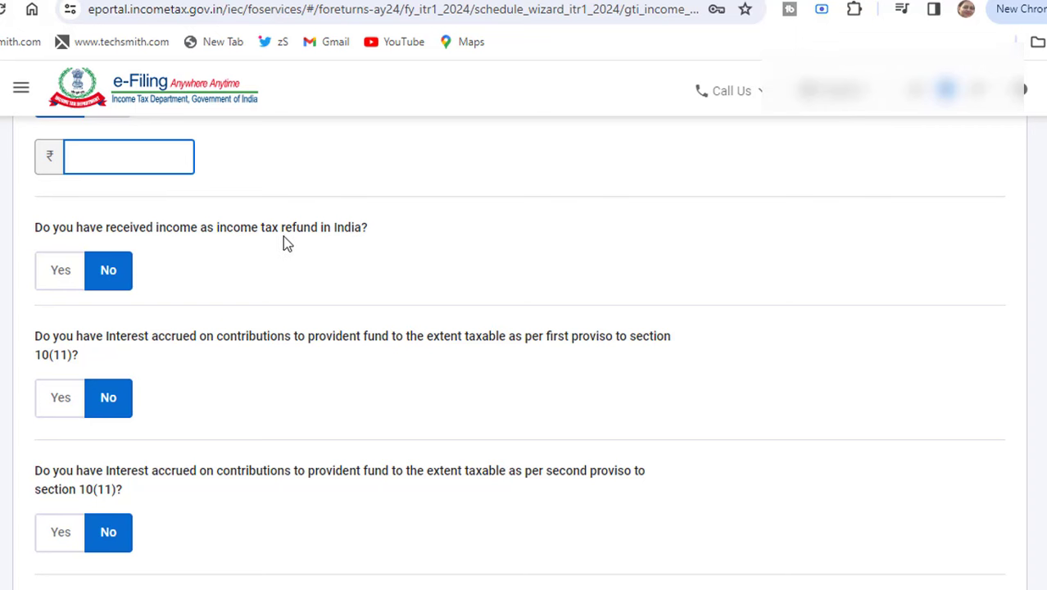
click(62, 276)
click(96, 319)
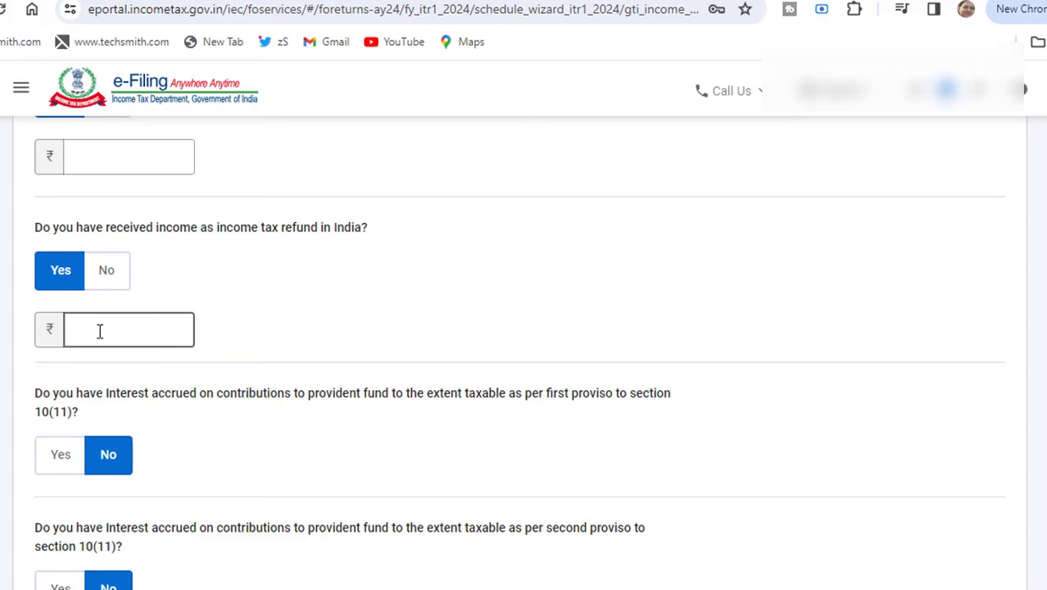
scroll(304, 329, down, 6)
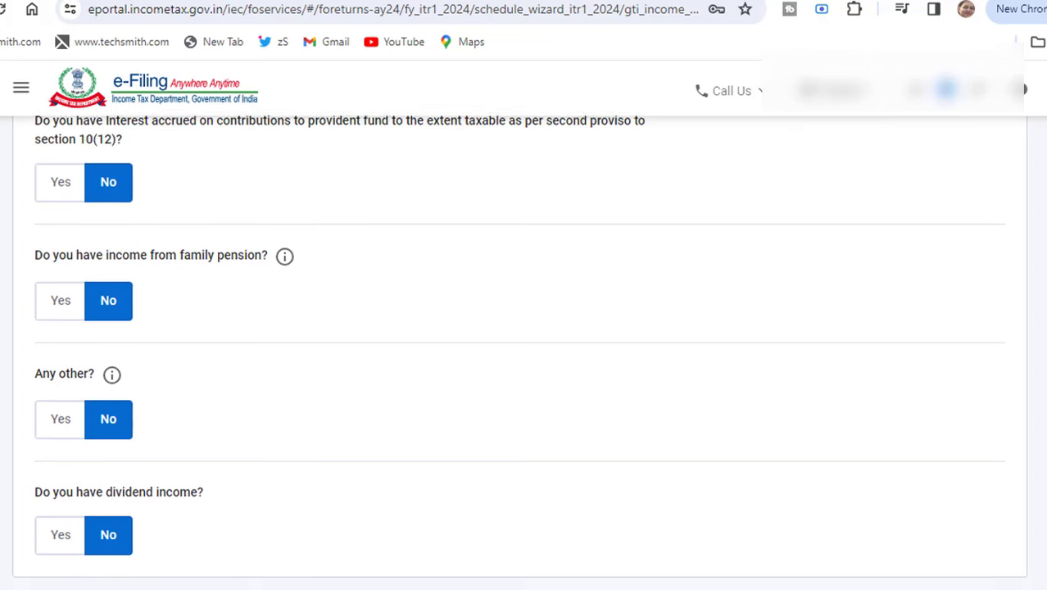
scroll(521, 431, down, 2)
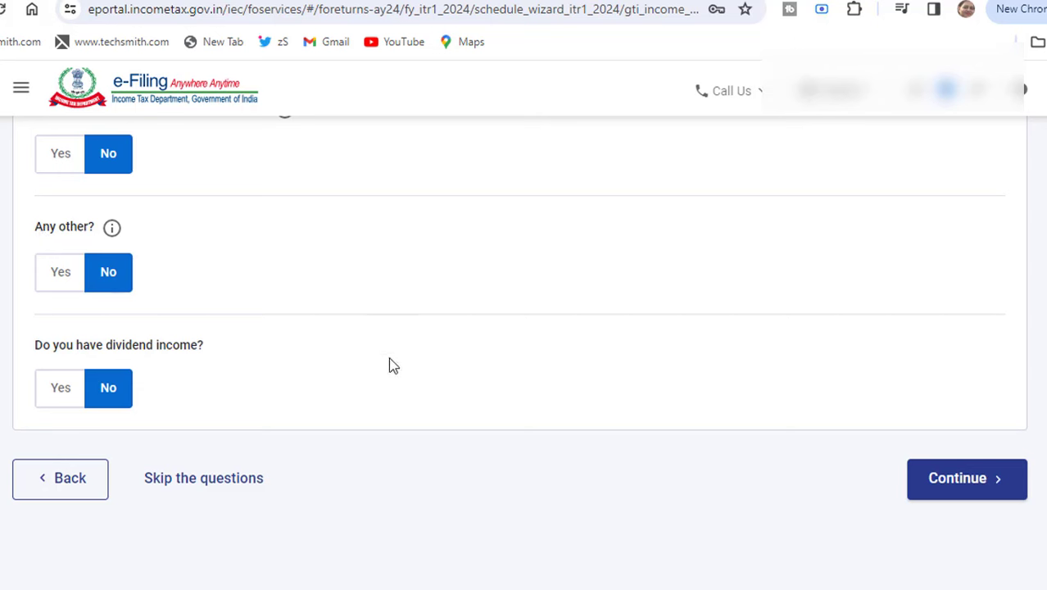
click(920, 491)
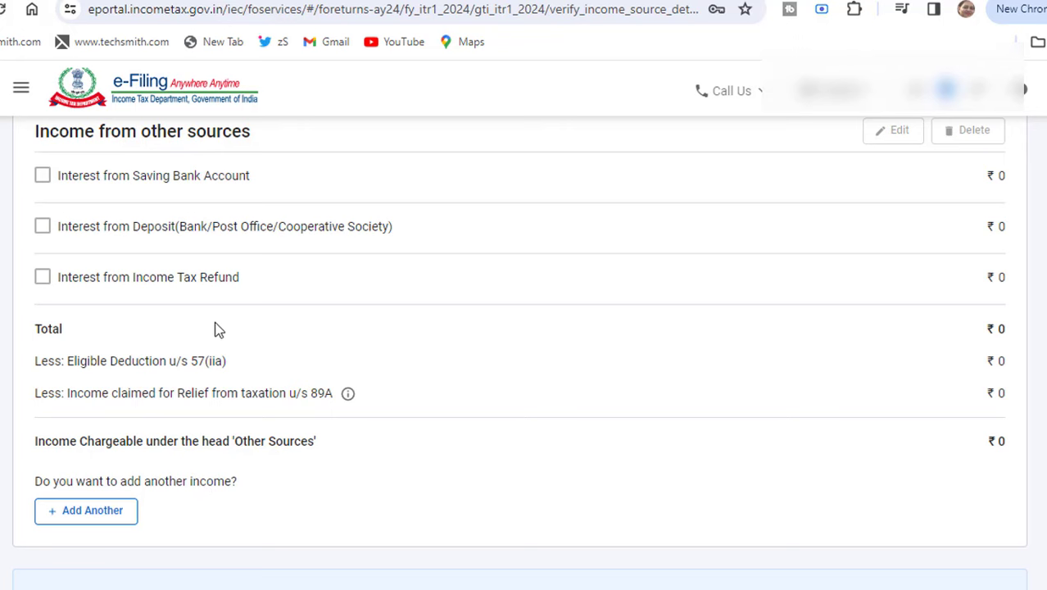
- Start adding exempt income and examine the available options for the nature of exempt income
scroll(204, 475, down, 3)
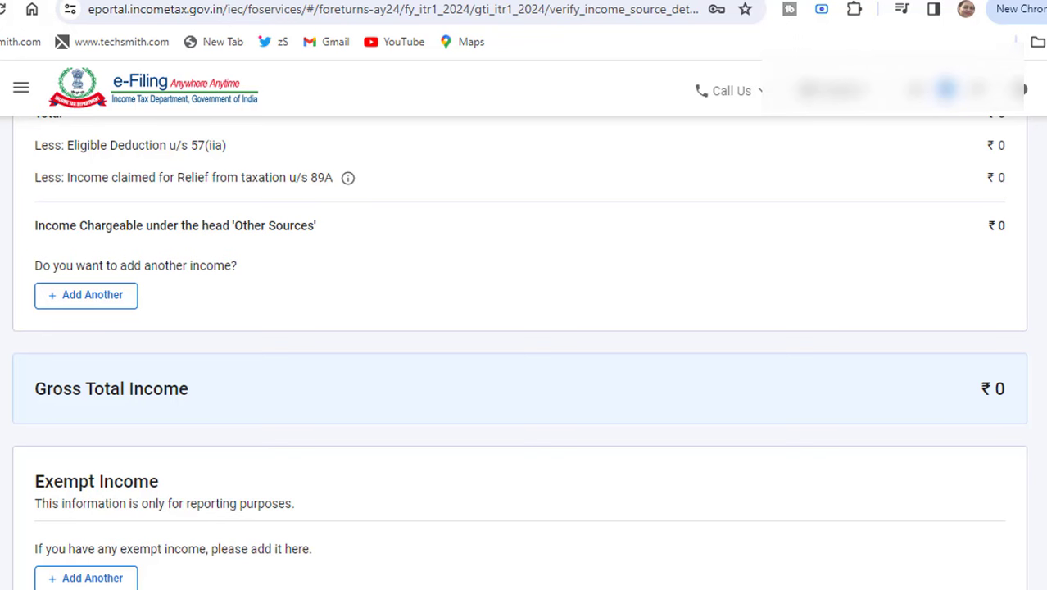
scroll(893, 398, down, 2)
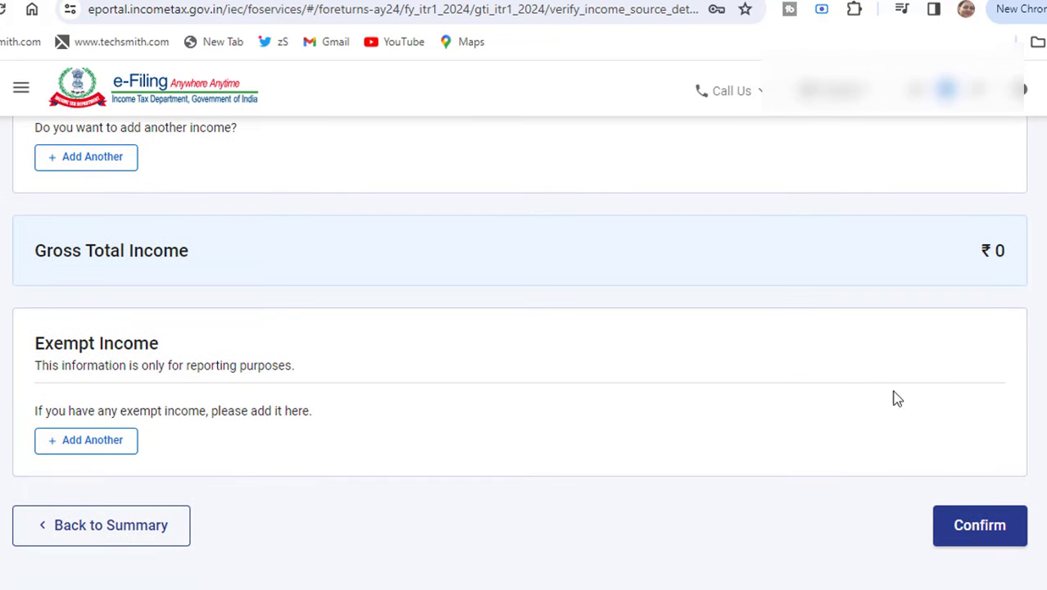
click(86, 448)
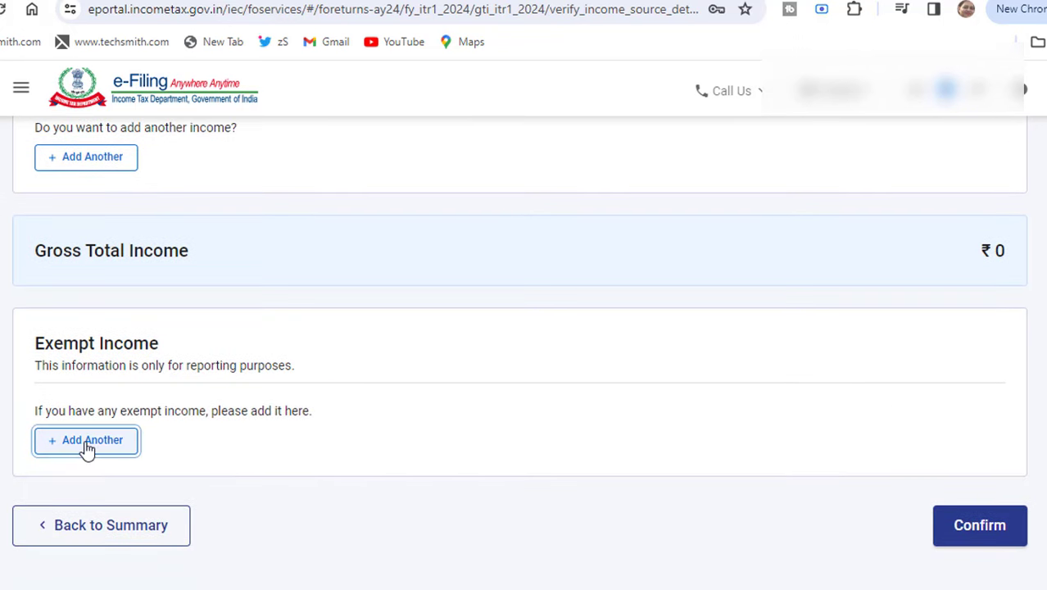
click(320, 361)
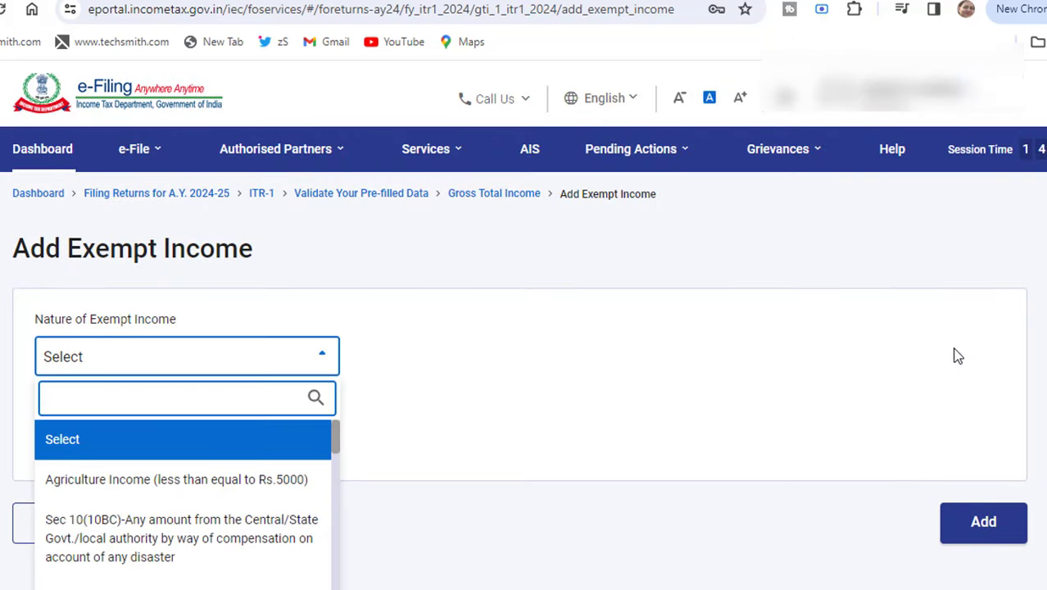
scroll(524, 381, down, 2)
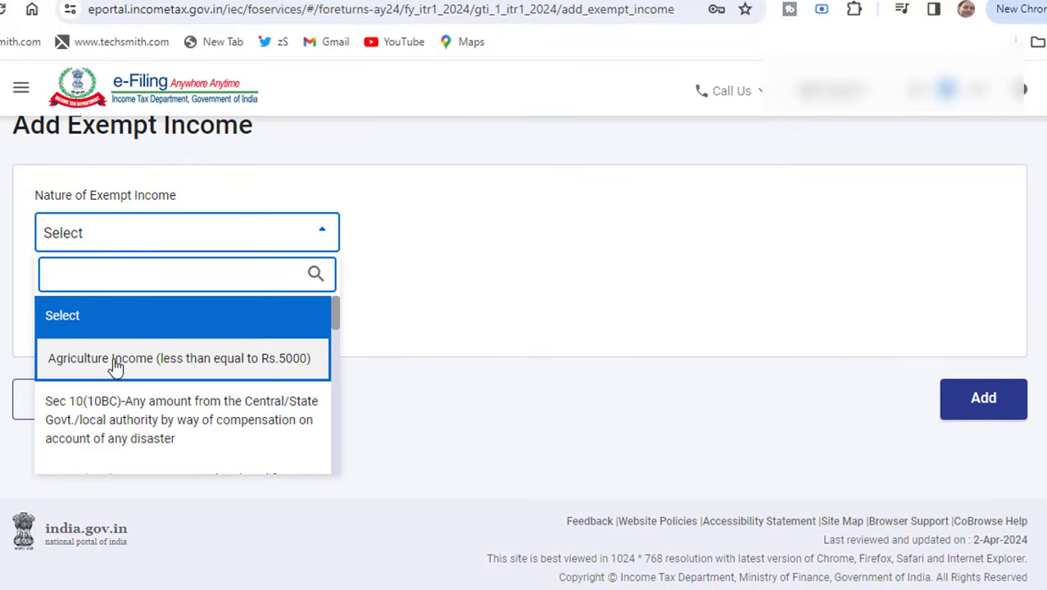
drag(337, 320, 344, 418)
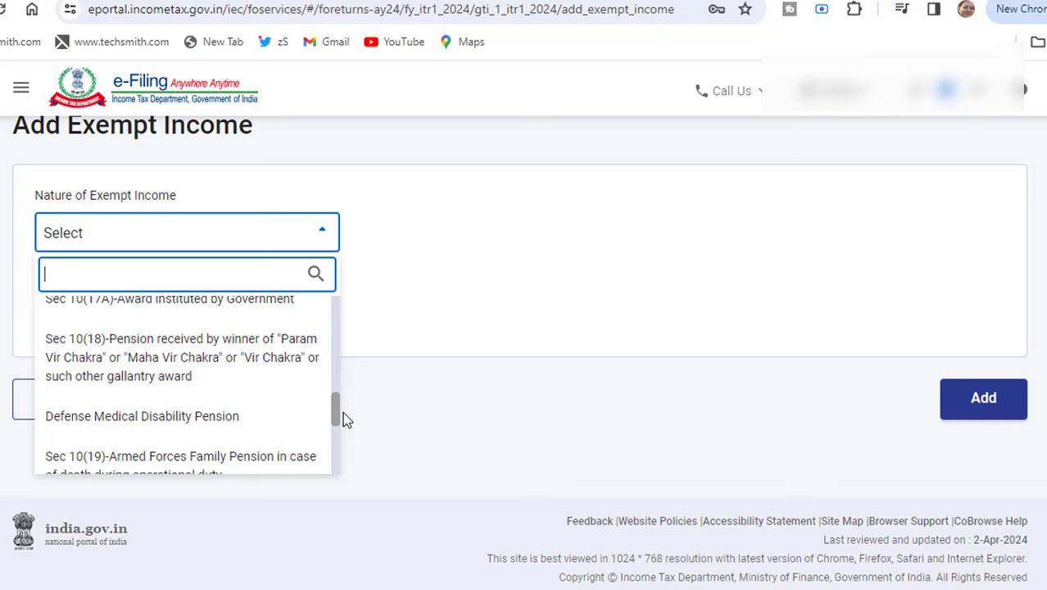
drag(343, 412, 339, 477)
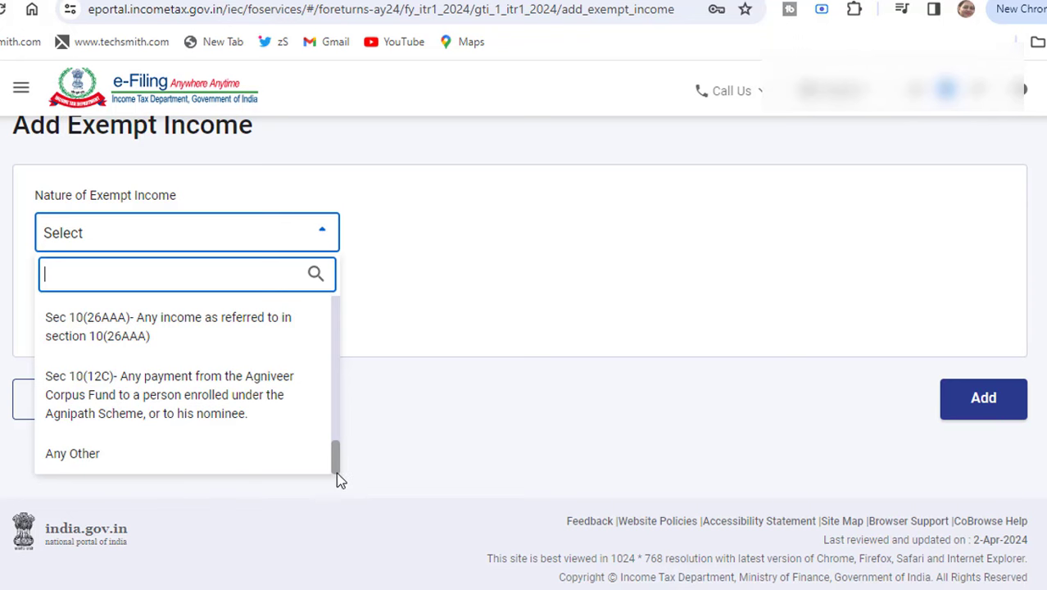
- Select Any Other as the nature of exempt income, return to the income source details, and confirm the gross total income
click(234, 463)
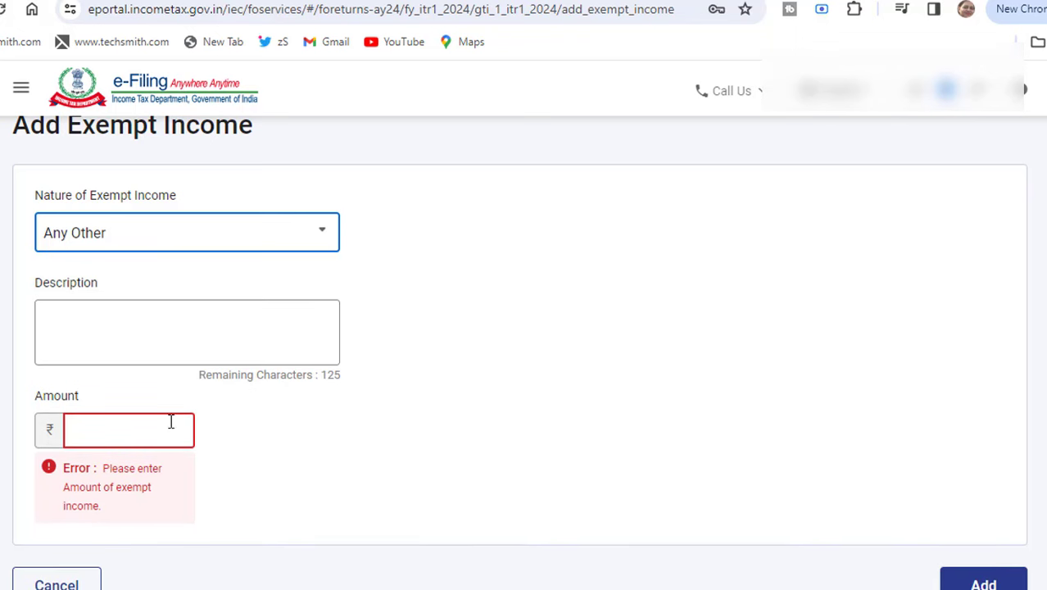
click(960, 578)
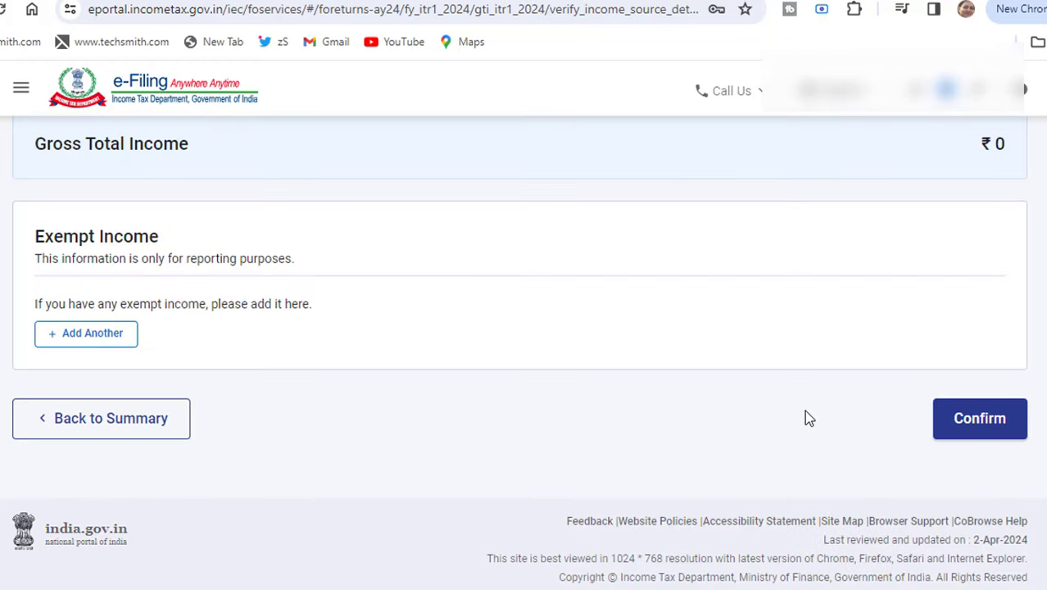
click(988, 426)
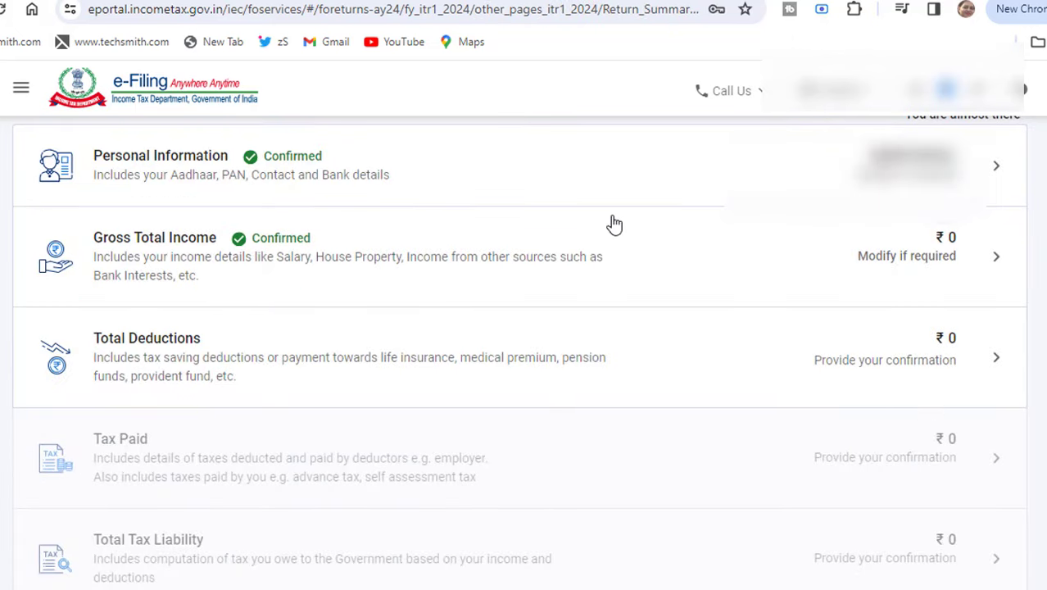
- Open Total Deductions and answer Yes to having made provident fund, life insurance or other payments under Section 80C
click(274, 373)
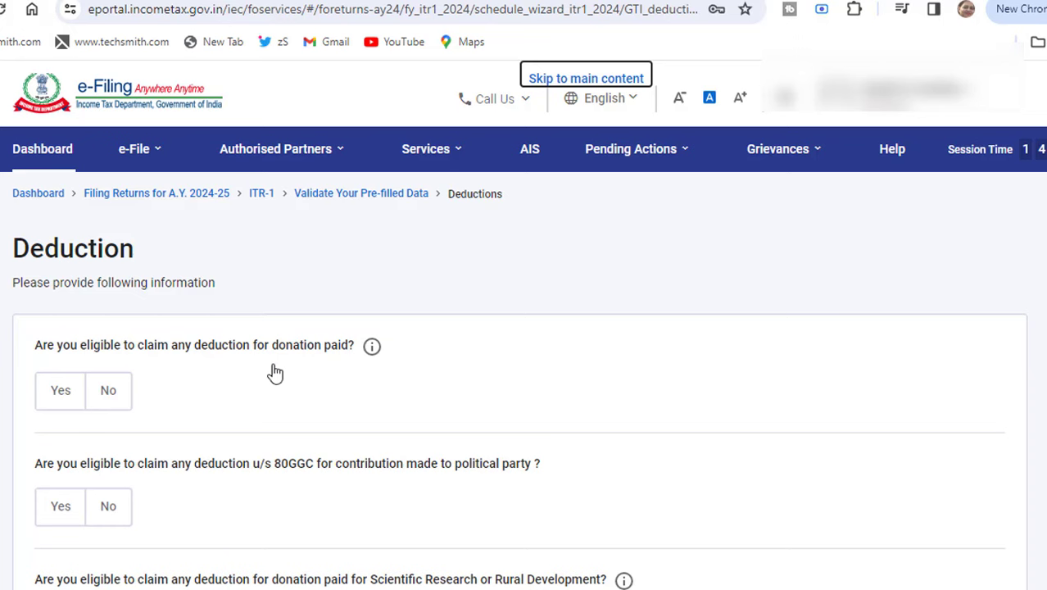
scroll(274, 373, down, 3)
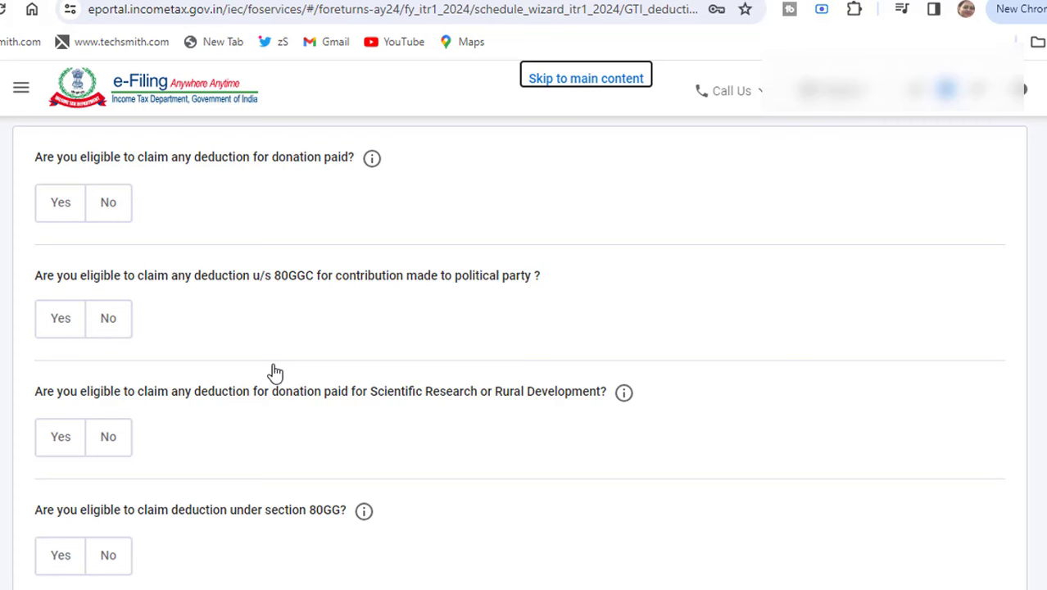
scroll(274, 372, down, 2)
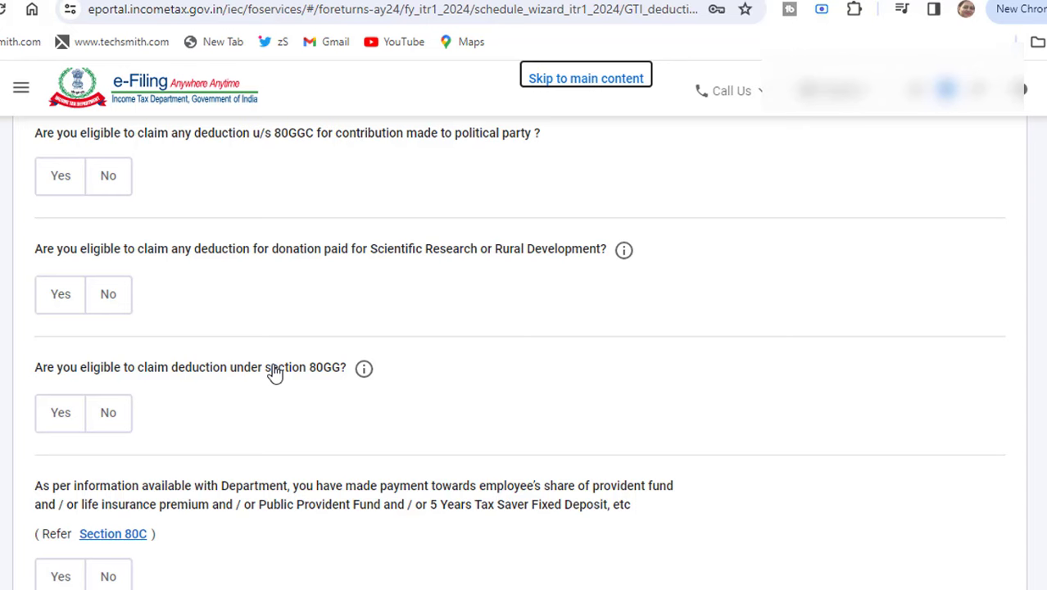
scroll(274, 373, down, 1)
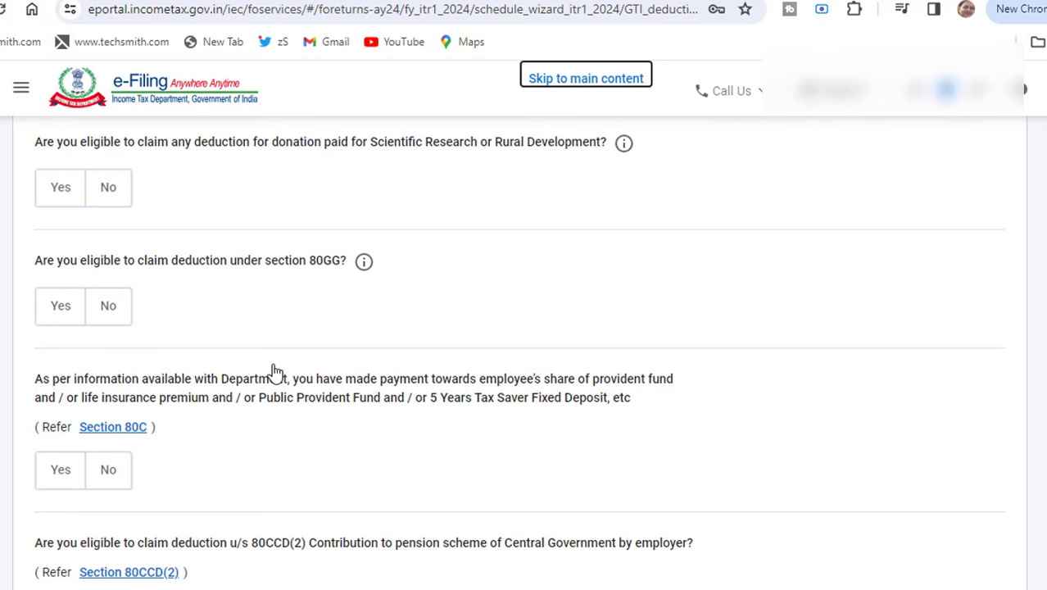
scroll(275, 372, down, 2)
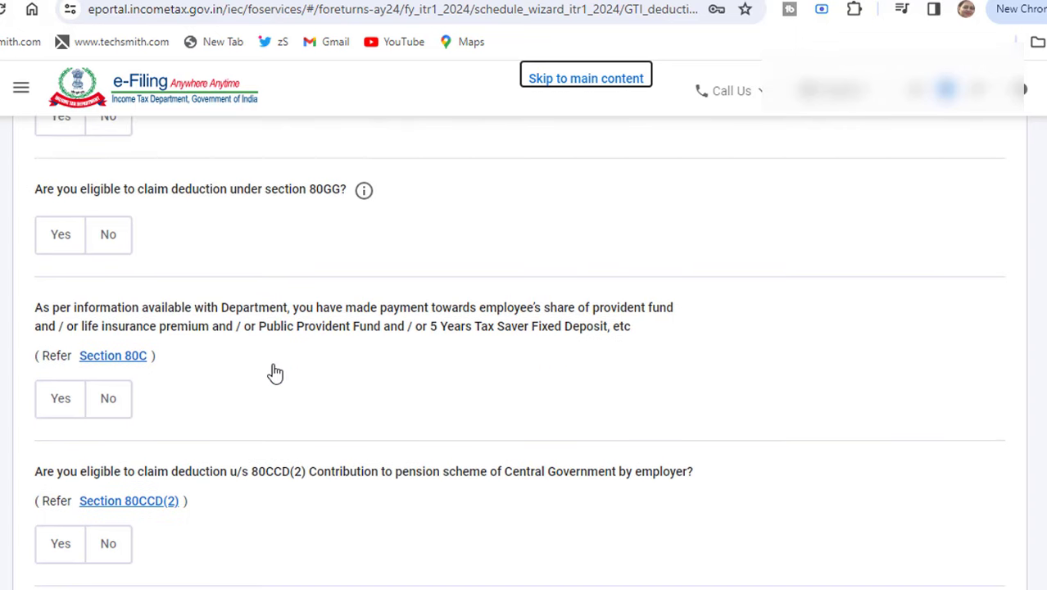
scroll(275, 372, down, 1)
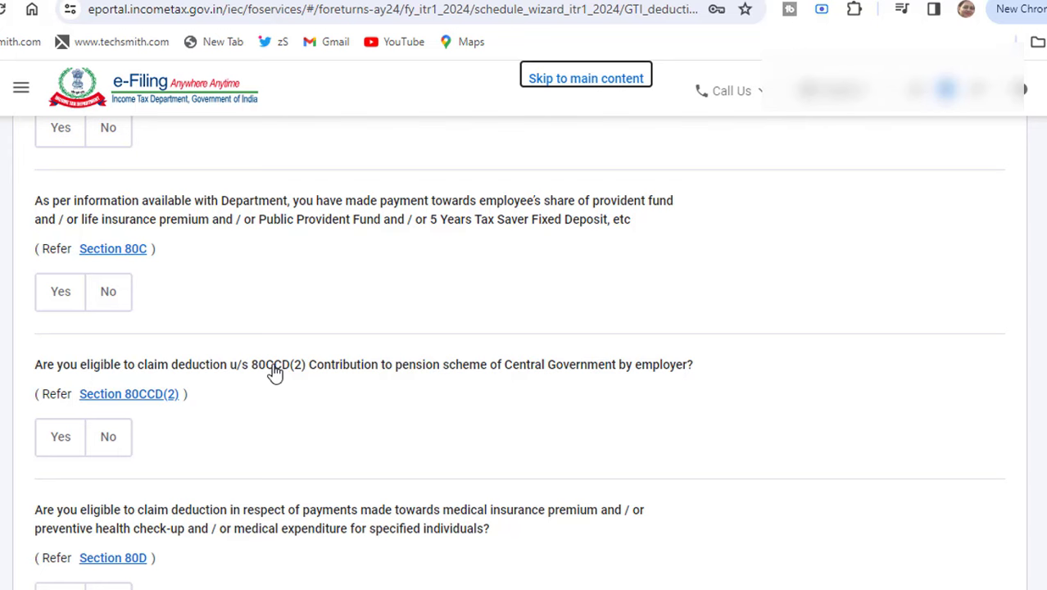
click(63, 299)
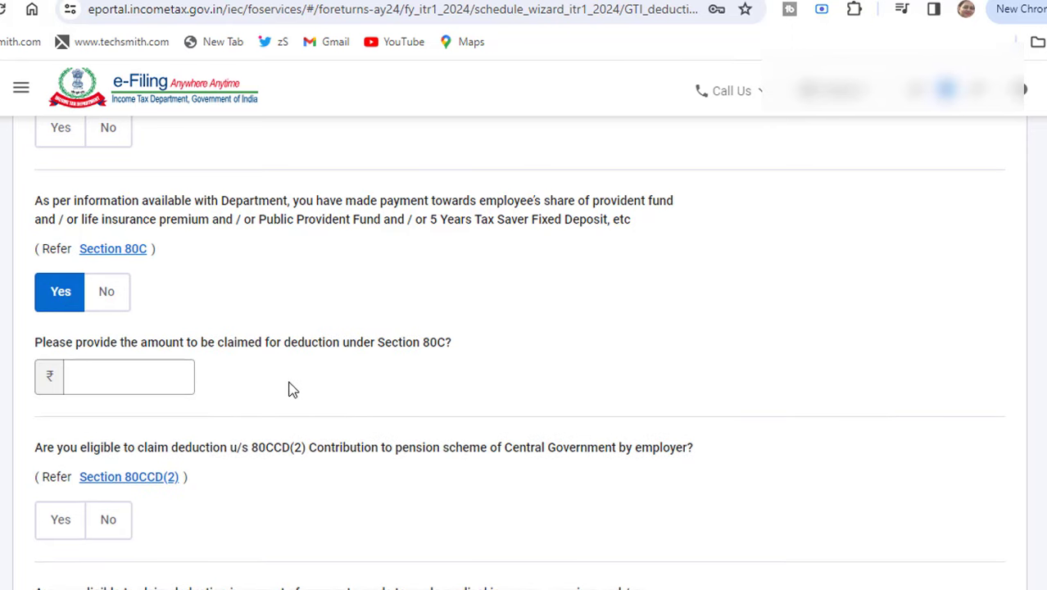
- Review the remaining deduction questions from Section 80CCD(2) to 80TTA and the table of other deduction types
scroll(293, 390, down, 3)
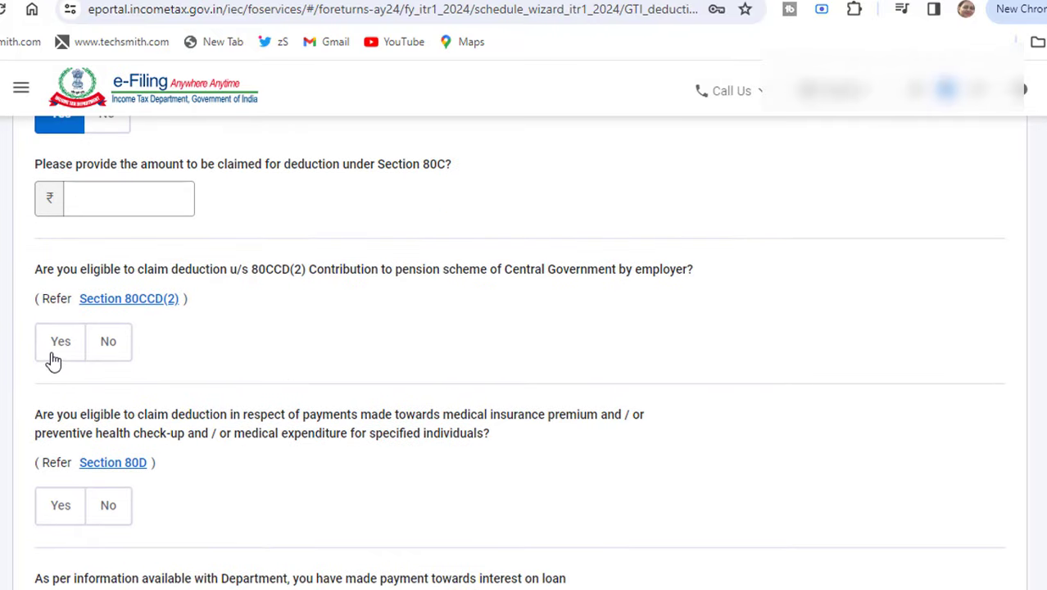
scroll(217, 361, down, 2)
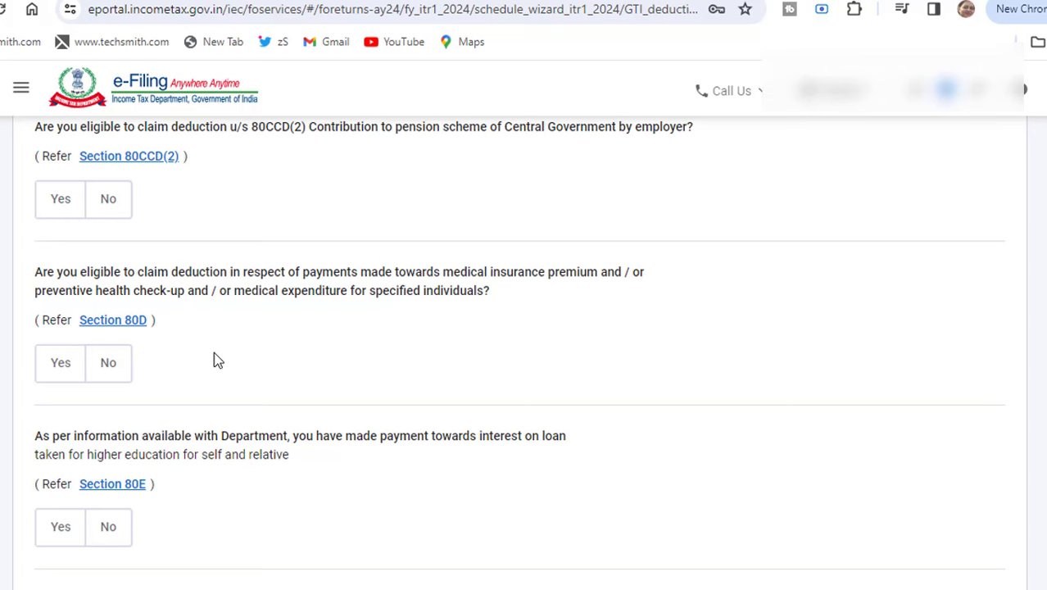
scroll(215, 361, down, 3)
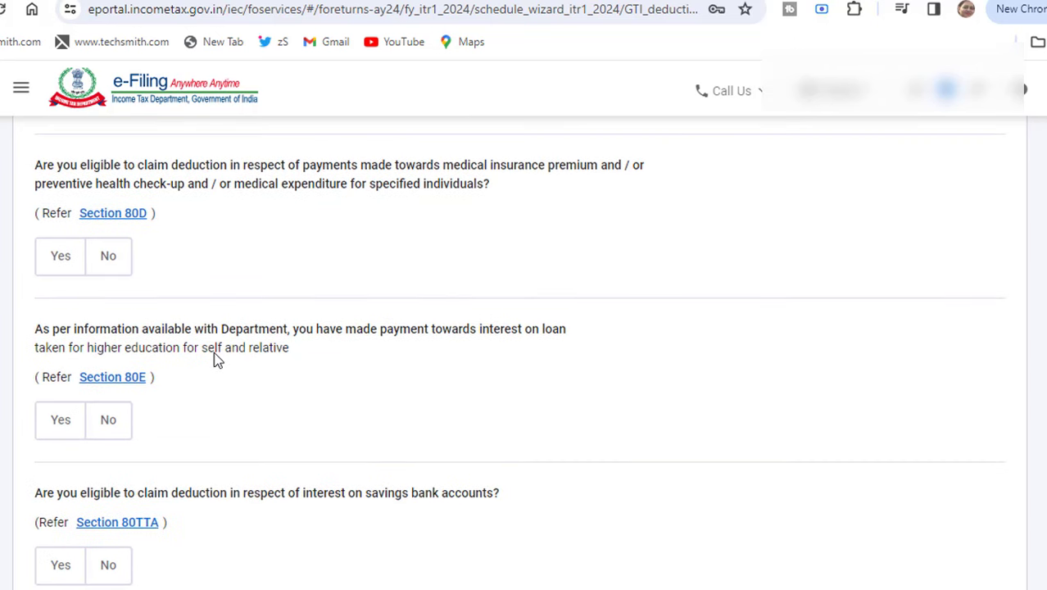
scroll(215, 360, down, 1)
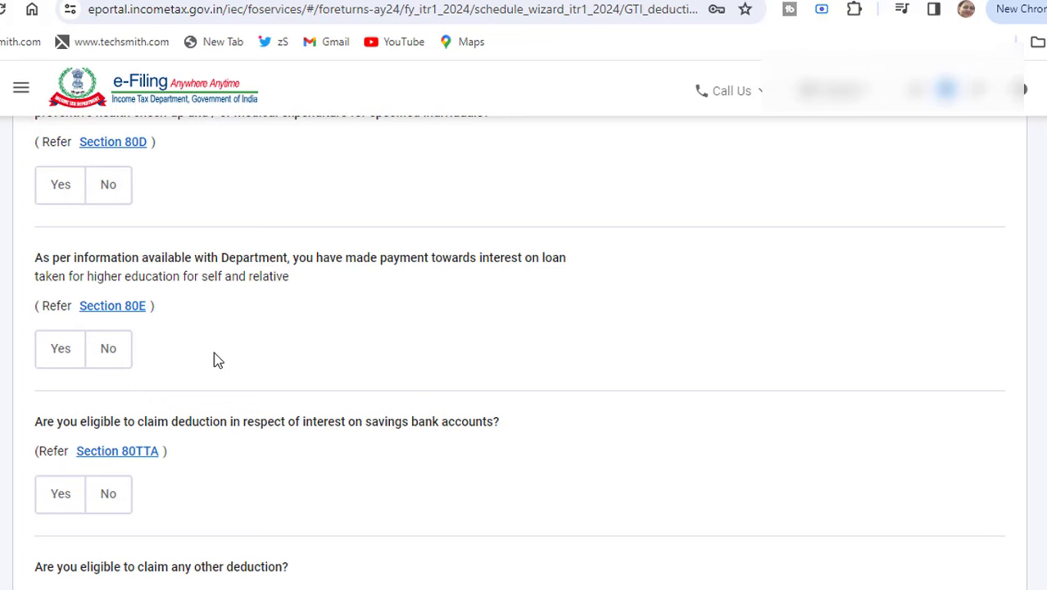
scroll(216, 360, down, 3)
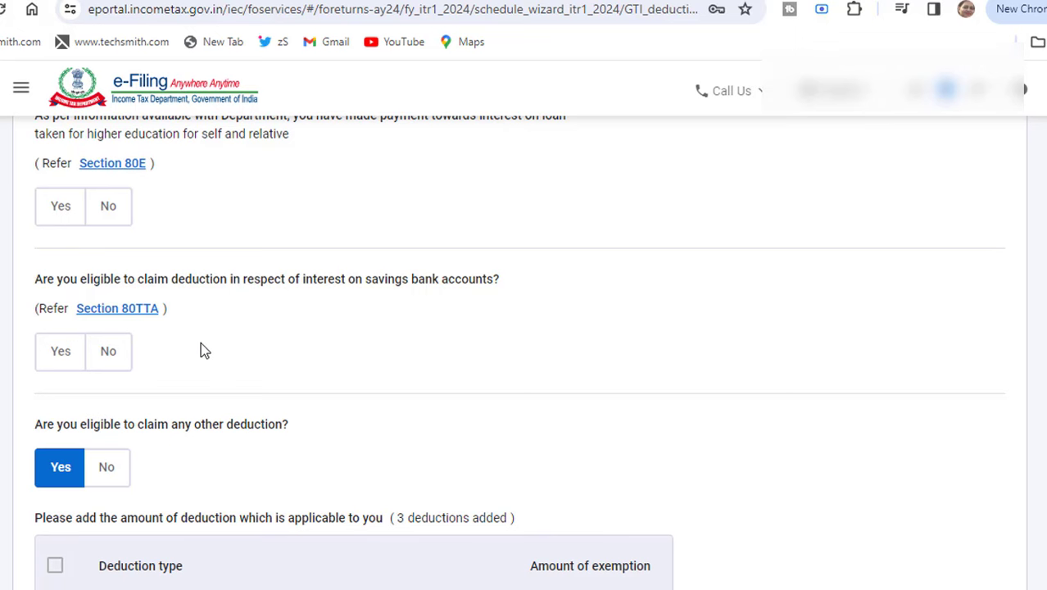
scroll(205, 351, down, 3)
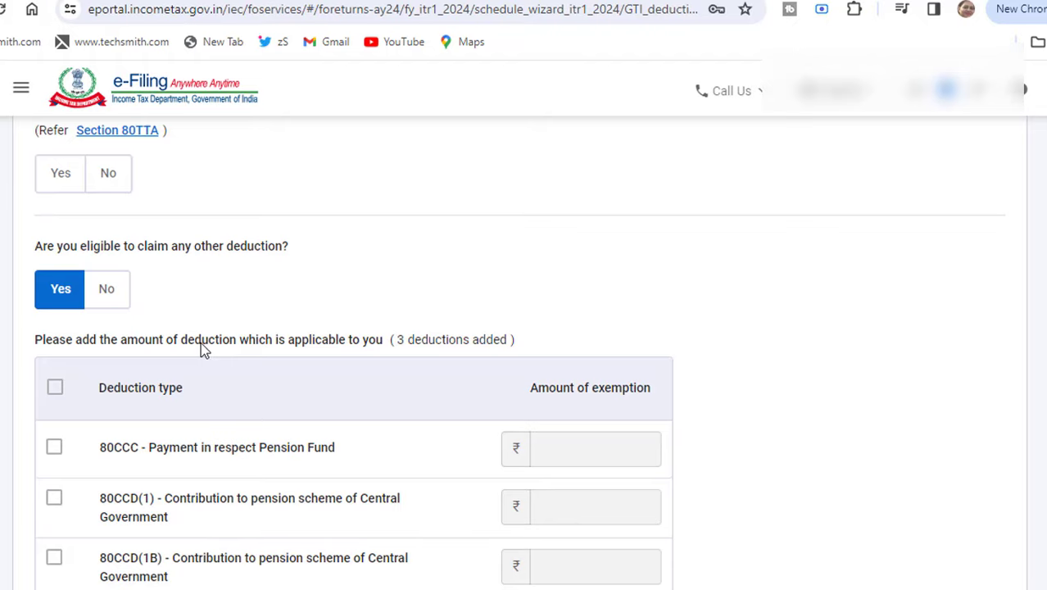
scroll(201, 342, down, 1)
scroll(201, 342, down, 1)
scroll(201, 342, down, 3)
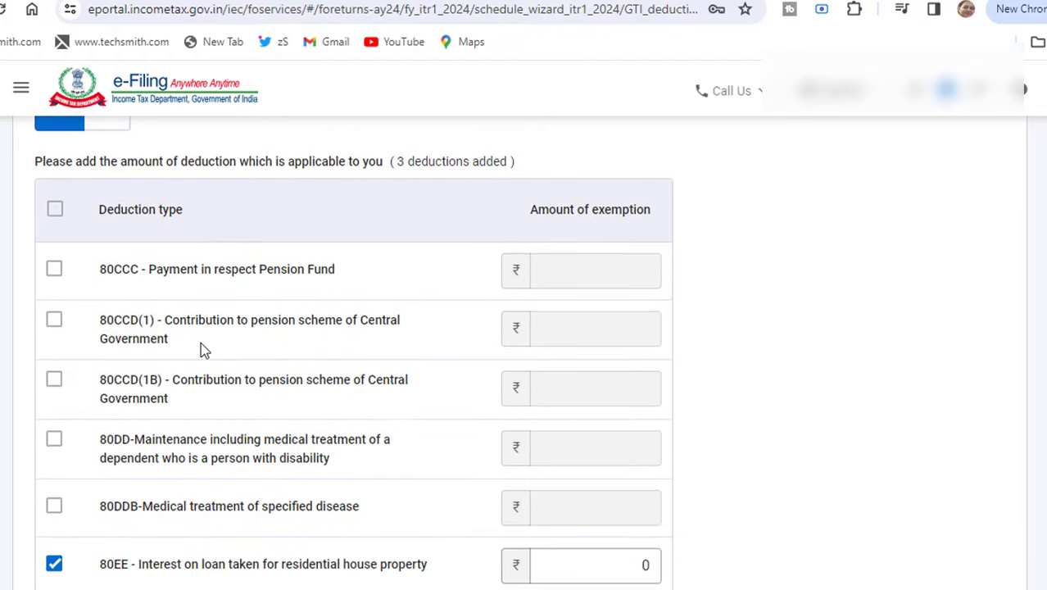
scroll(201, 342, down, 1)
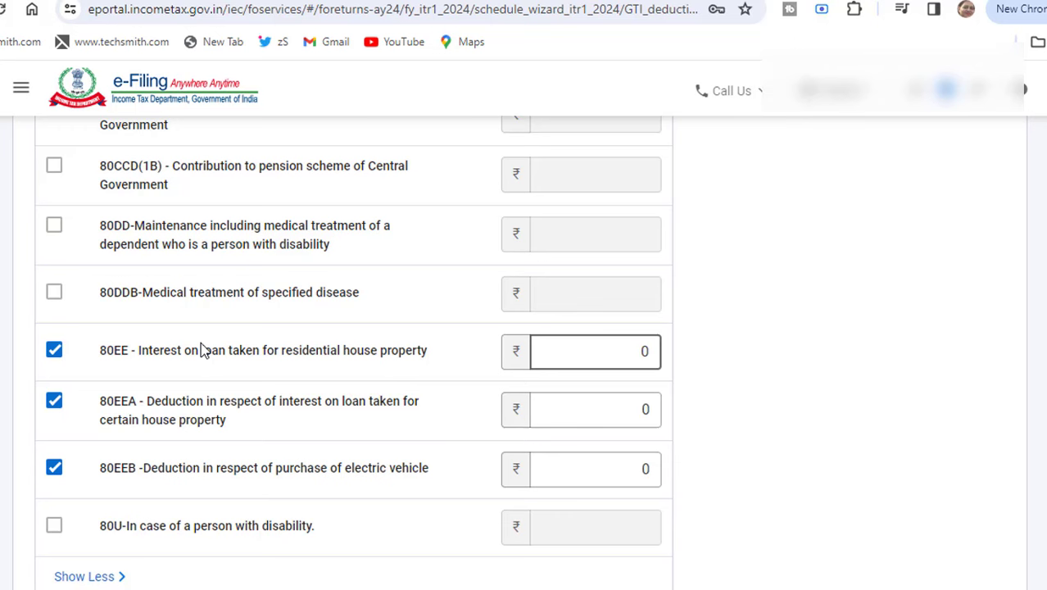
click(203, 350)
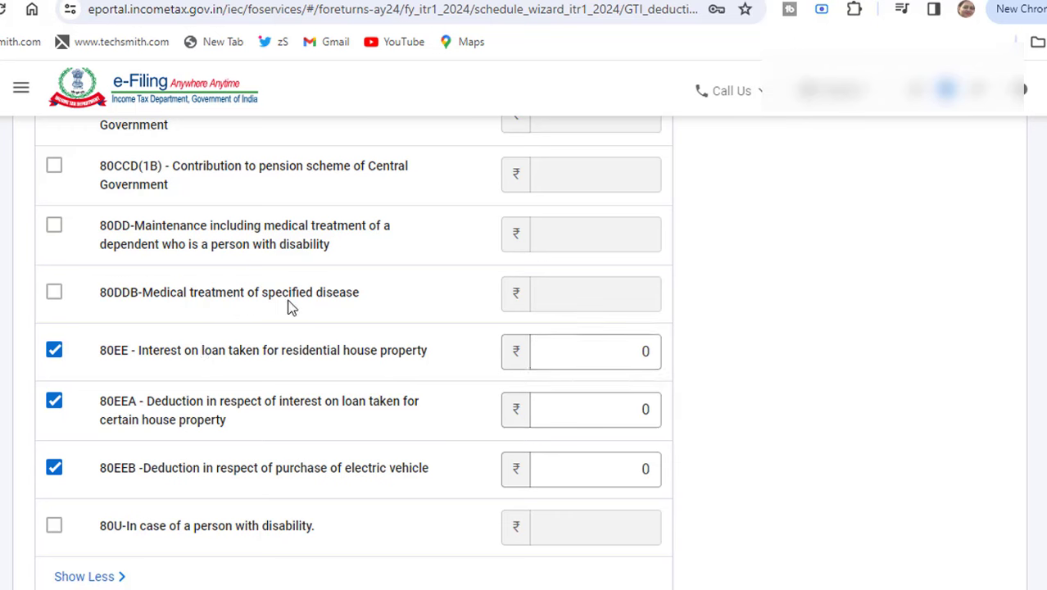
scroll(212, 327, up, 1)
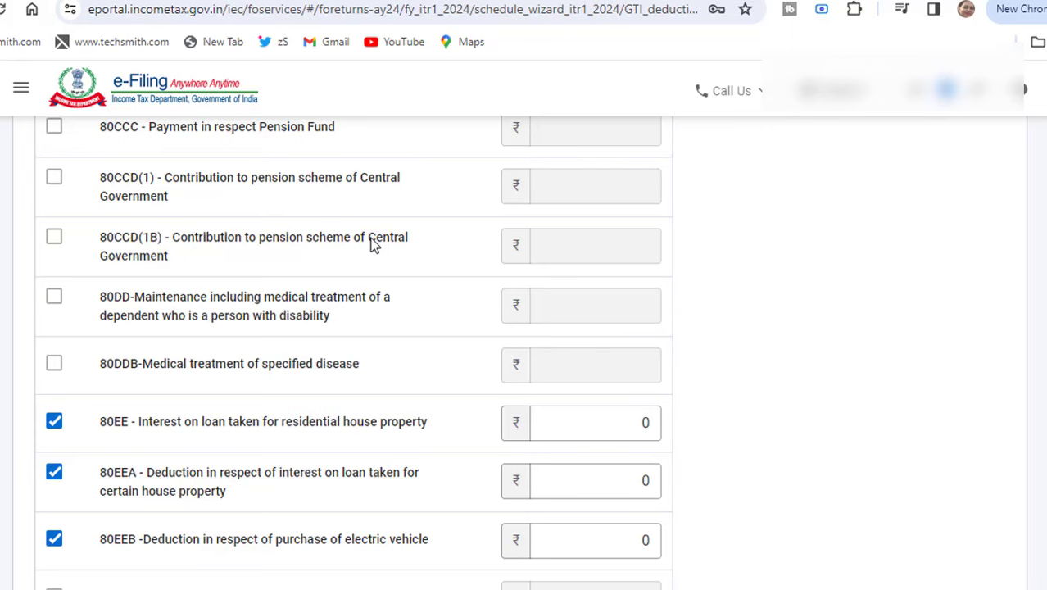
scroll(370, 244, up, 1)
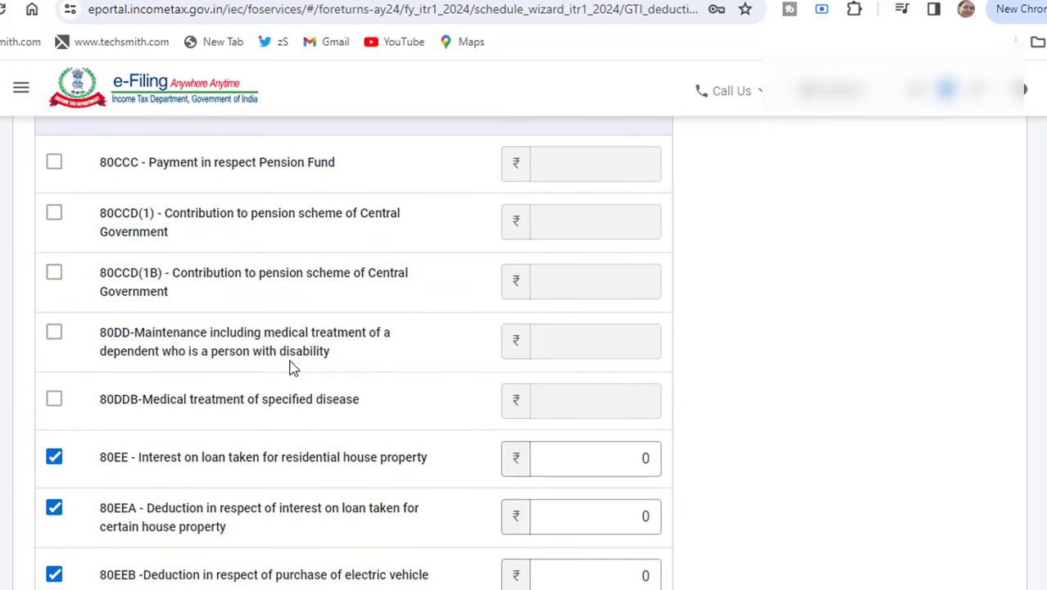
scroll(292, 358, down, 3)
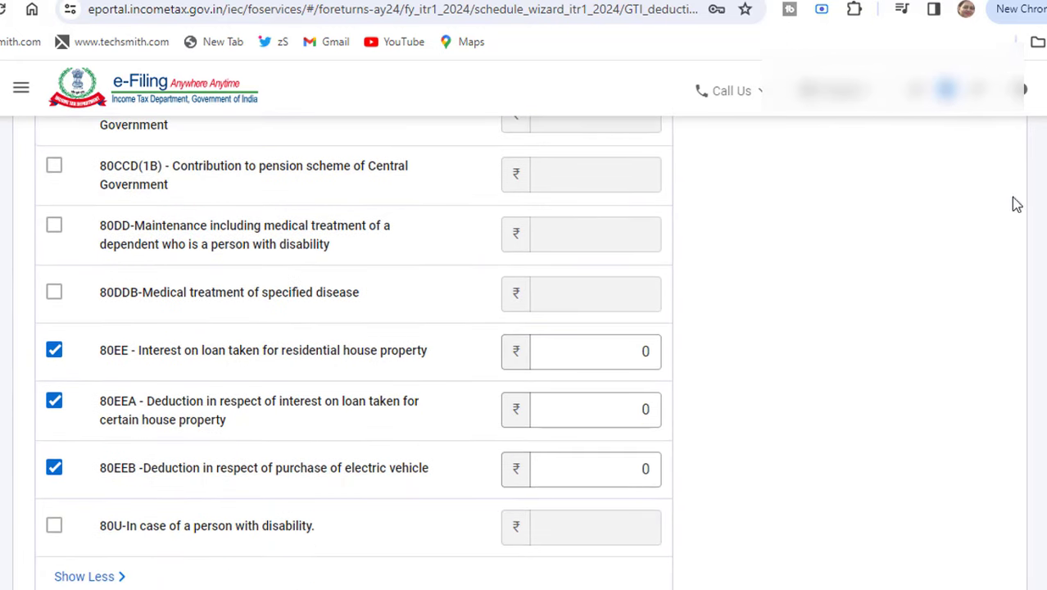
- Continue to the deduction verification page and confirm the total deductions
click(965, 564)
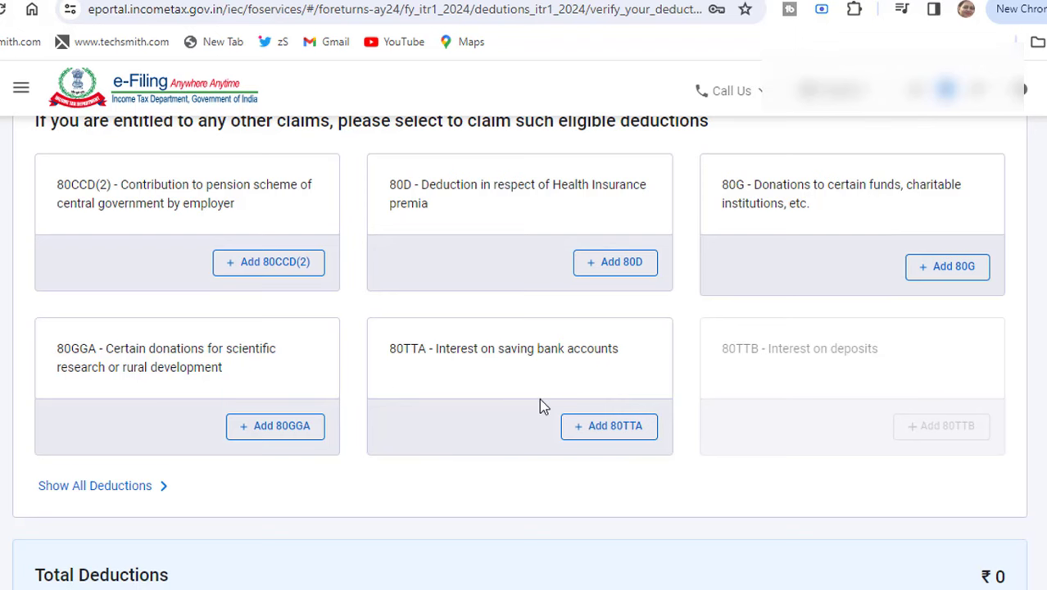
scroll(524, 352, down, 3)
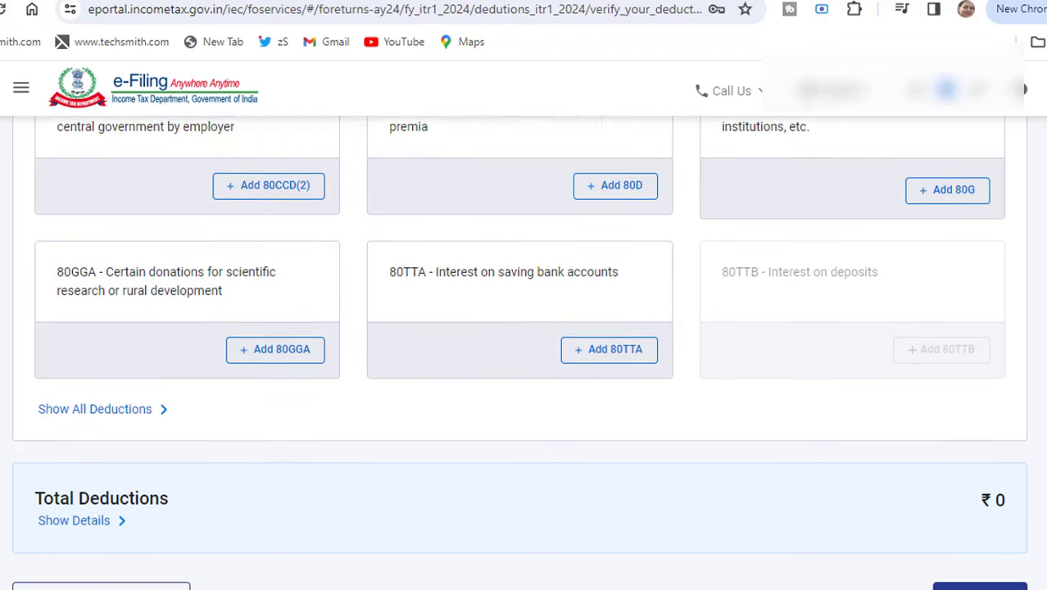
click(975, 449)
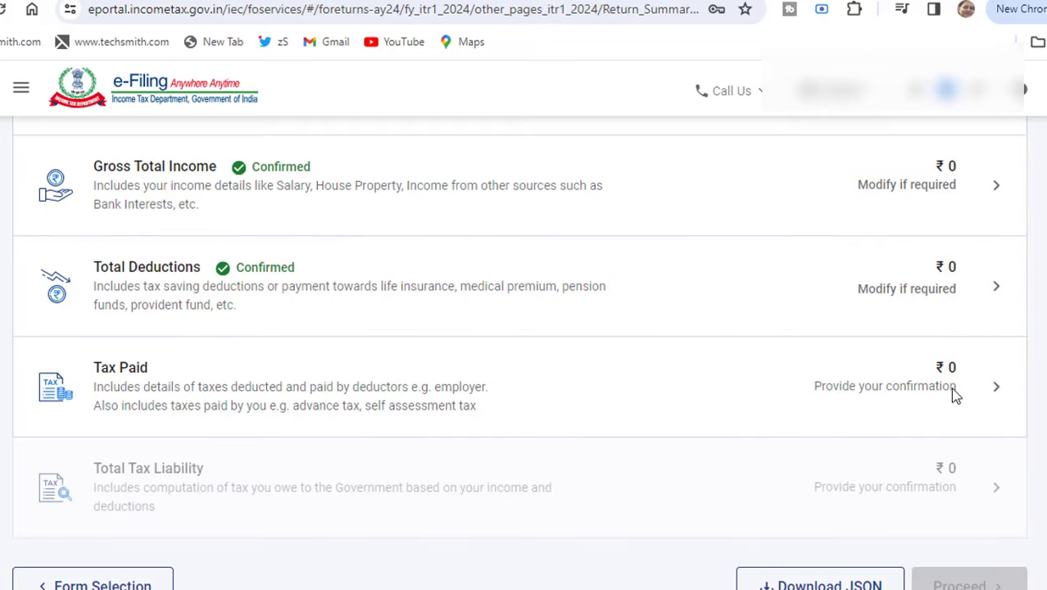
- Open Tax Paid, expand the details of TDS on salary income, and open the form for adding an entry
click(449, 405)
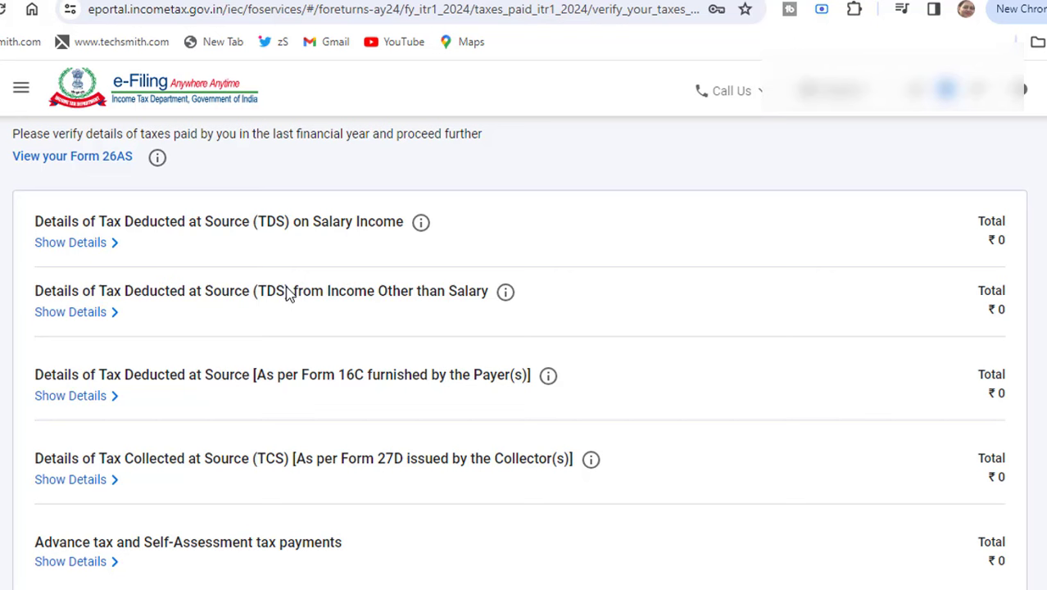
scroll(354, 306, down, 2)
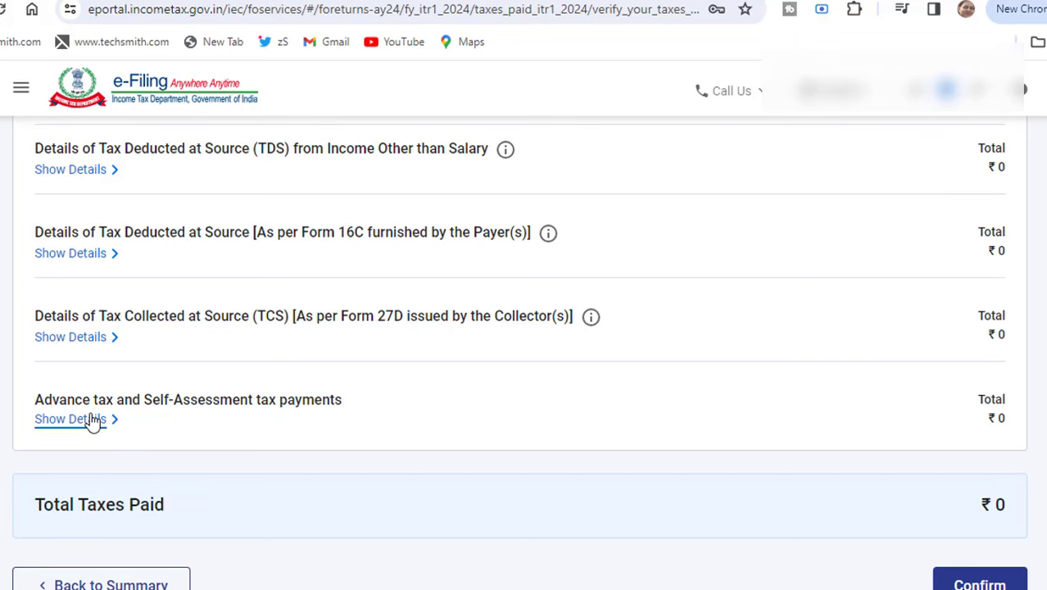
scroll(520, 352, up, 2)
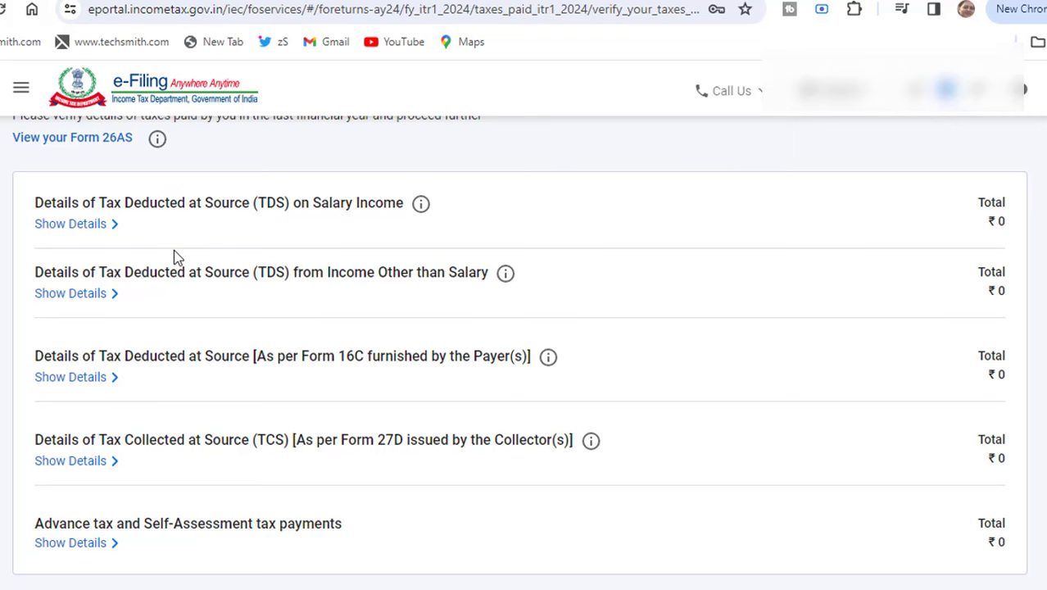
click(92, 226)
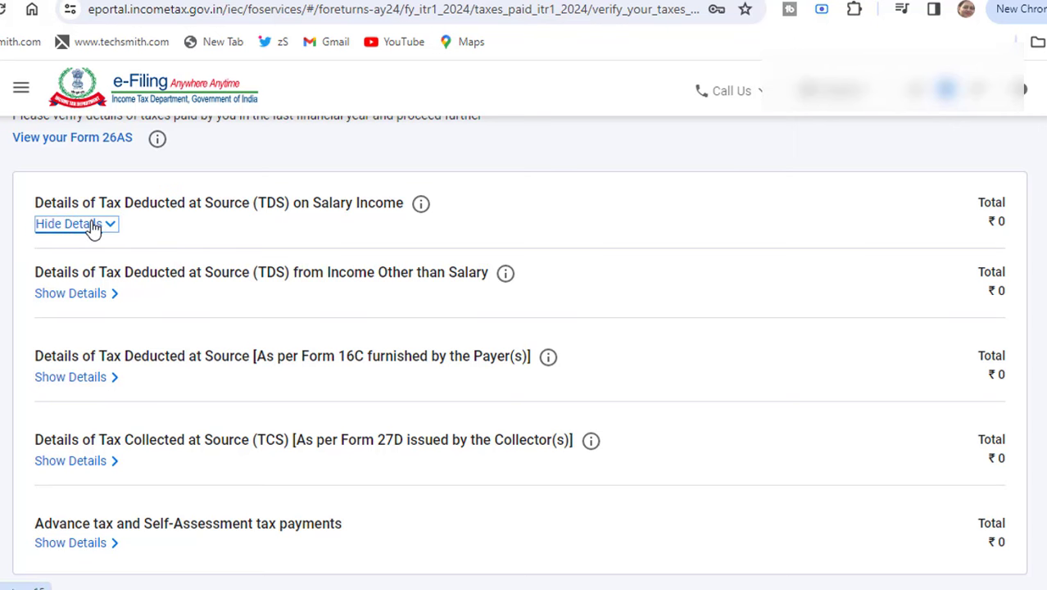
scroll(332, 279, down, 1)
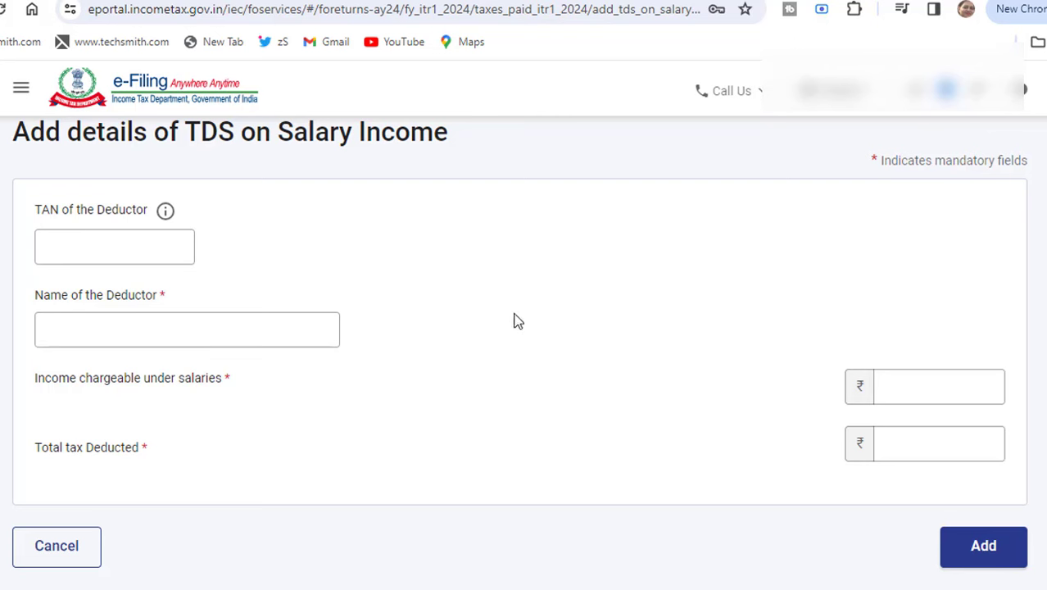
- Review the form for adding advance and self-assessment tax, return to the taxes paid details, and confirm them
click(983, 550)
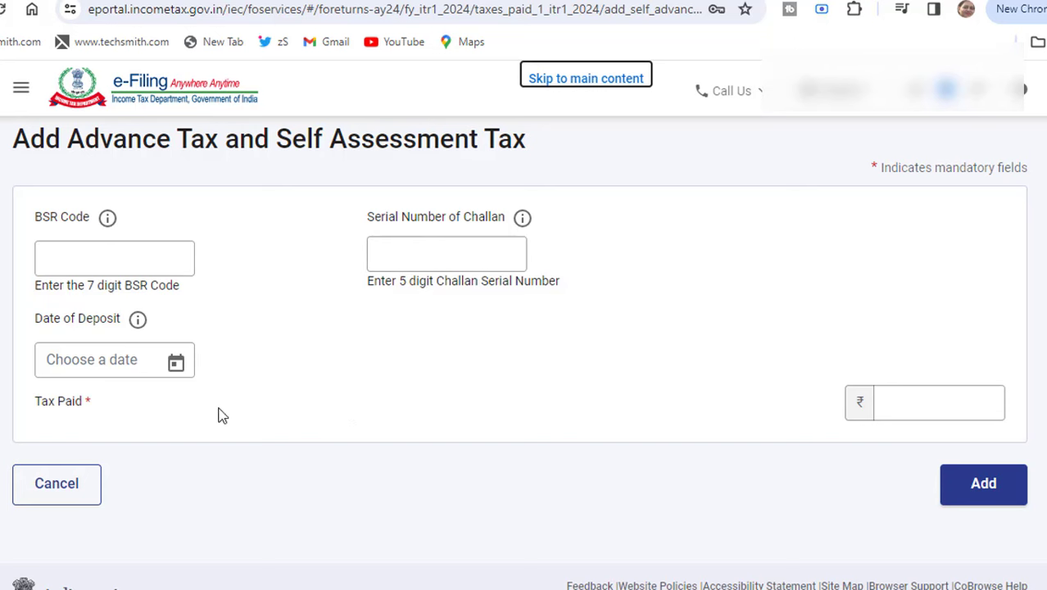
click(983, 483)
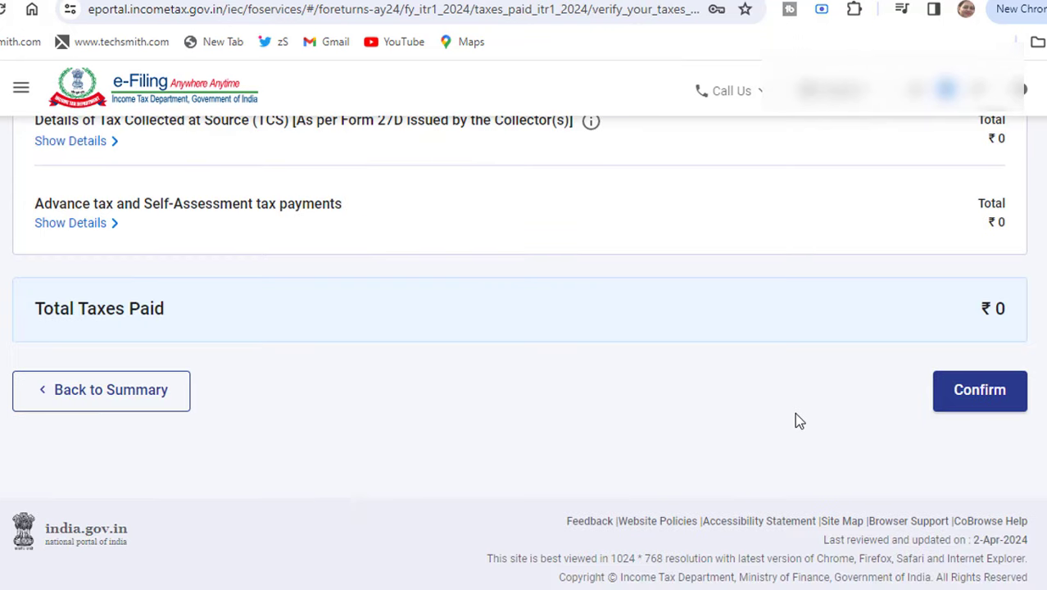
click(982, 396)
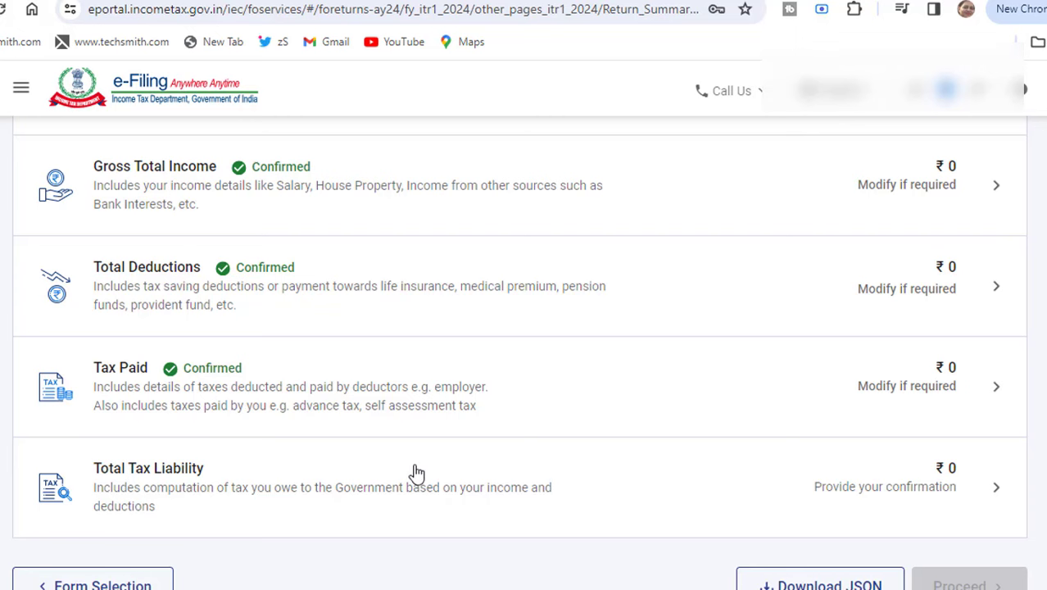
- Open Total Tax Liability, review the computation of income and tax down to the total tax, fee and interest, and confirm it
click(416, 472)
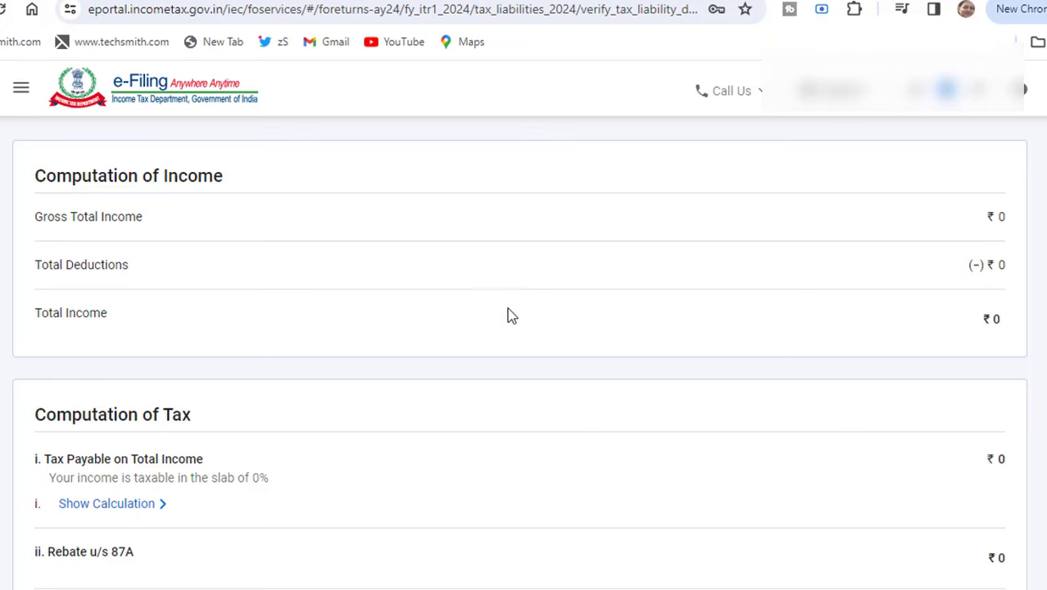
scroll(538, 311, down, 2)
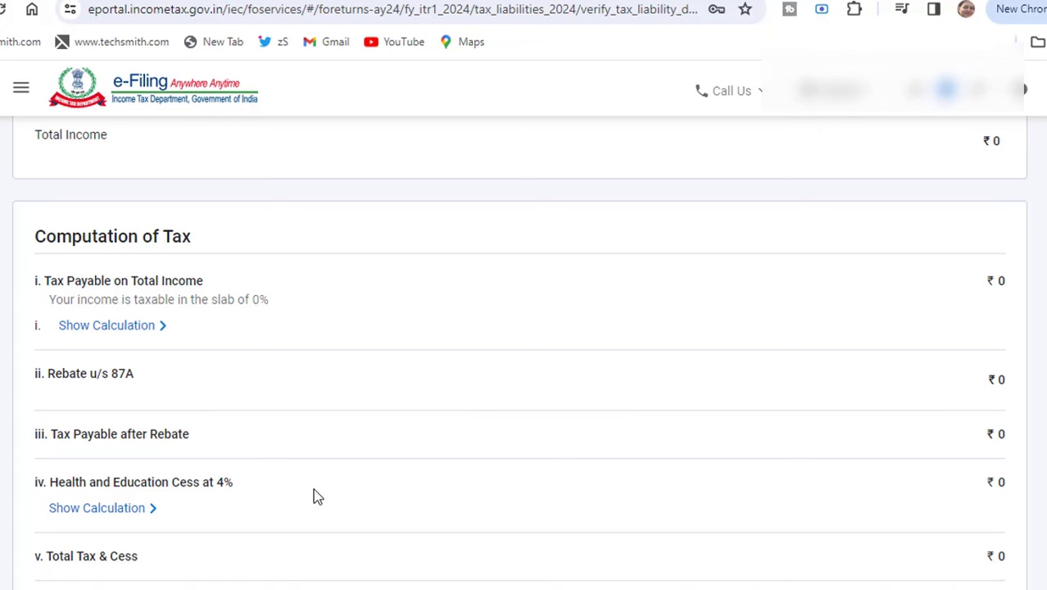
scroll(316, 496, down, 3)
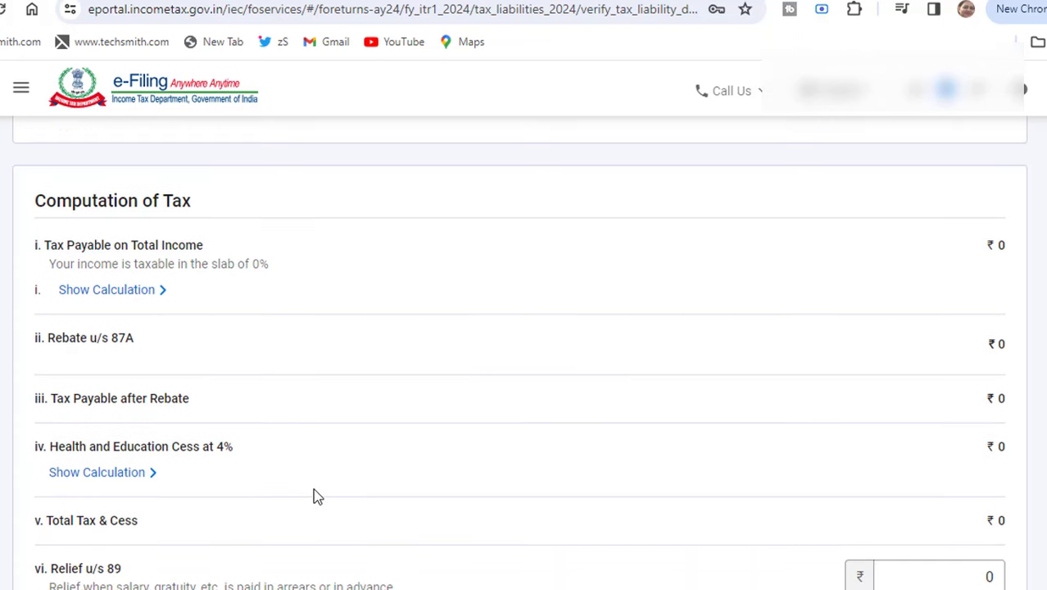
scroll(313, 492, down, 1)
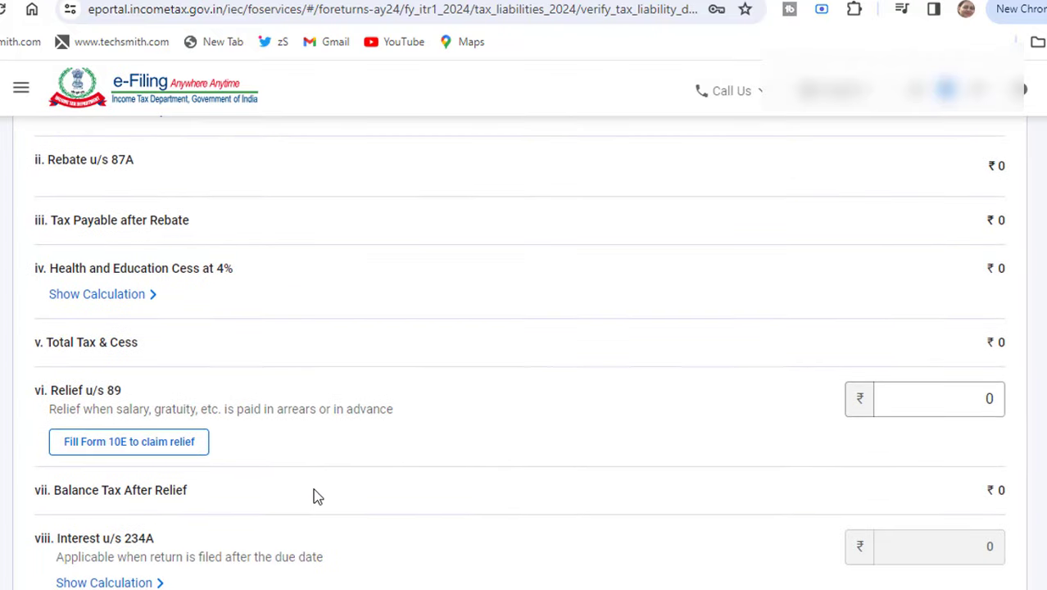
scroll(385, 464, down, 4)
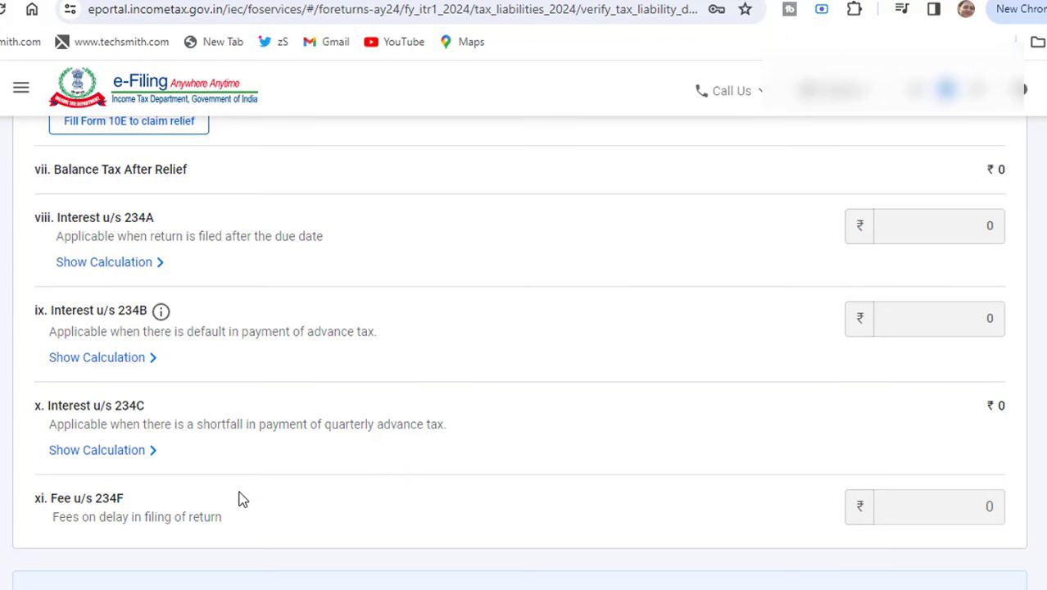
scroll(243, 499, down, 4)
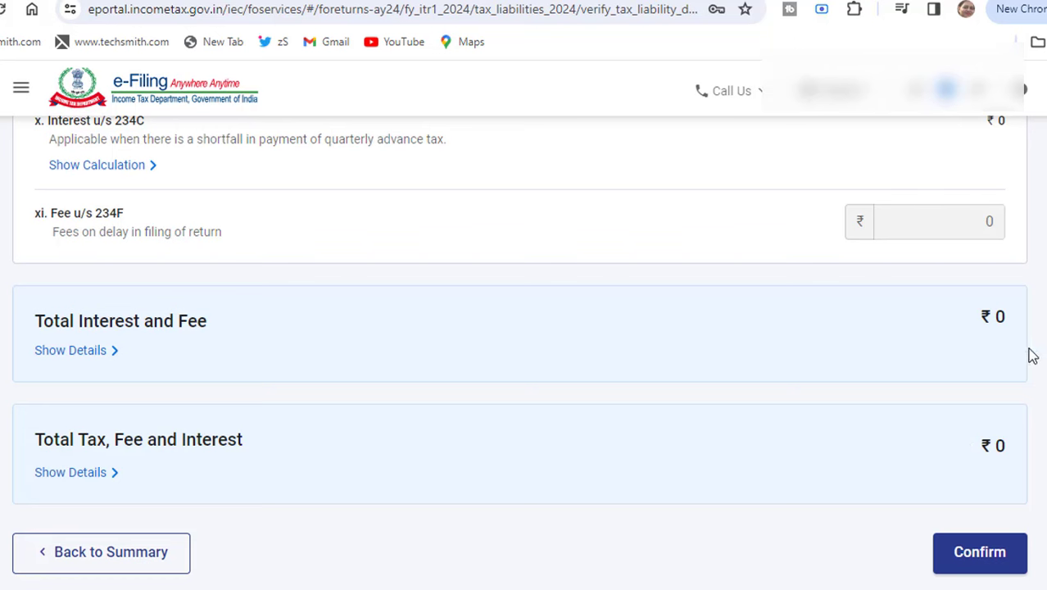
click(982, 563)
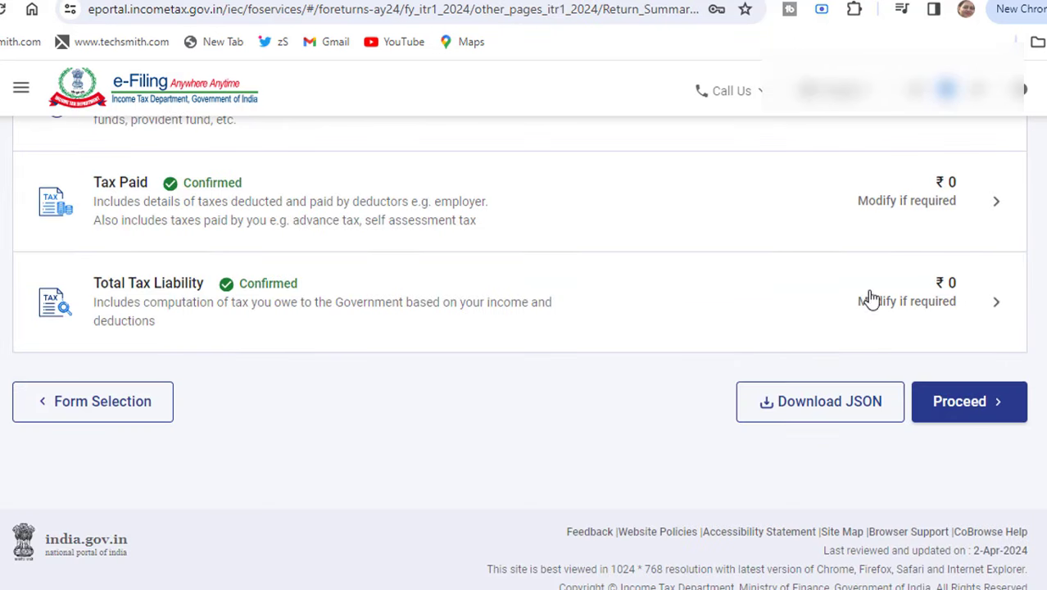
- Proceed with the confirmed return to the tax summary and review the taxable income, tax payable and amount payable sections
click(988, 417)
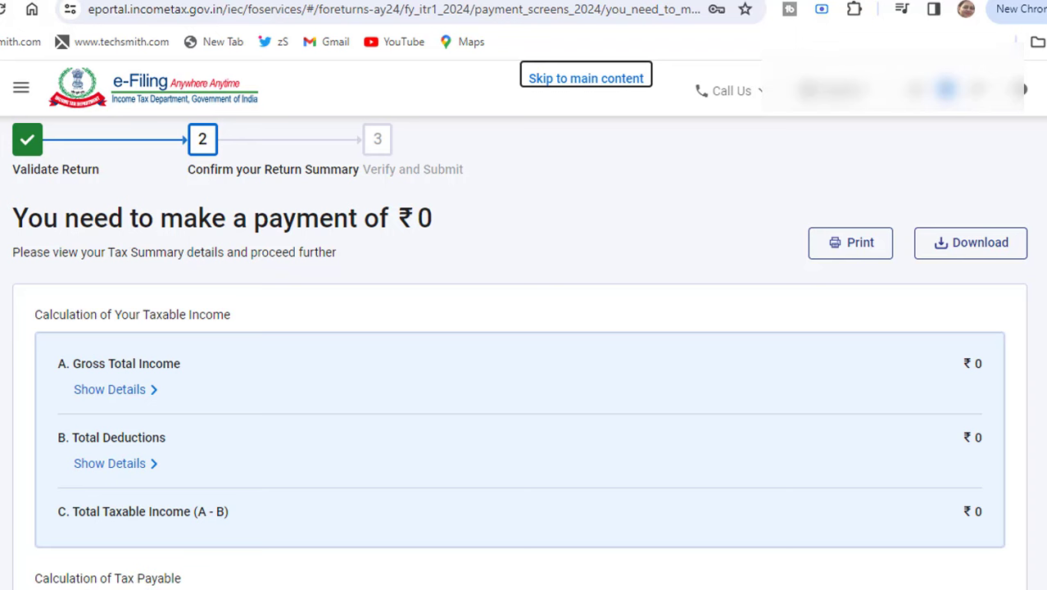
scroll(524, 352, down, 7)
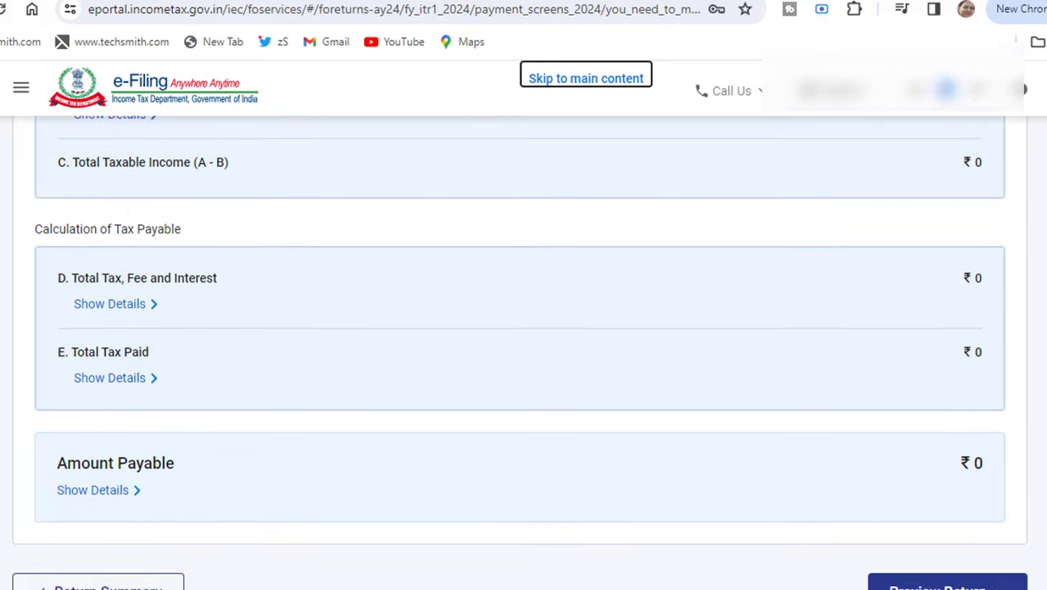